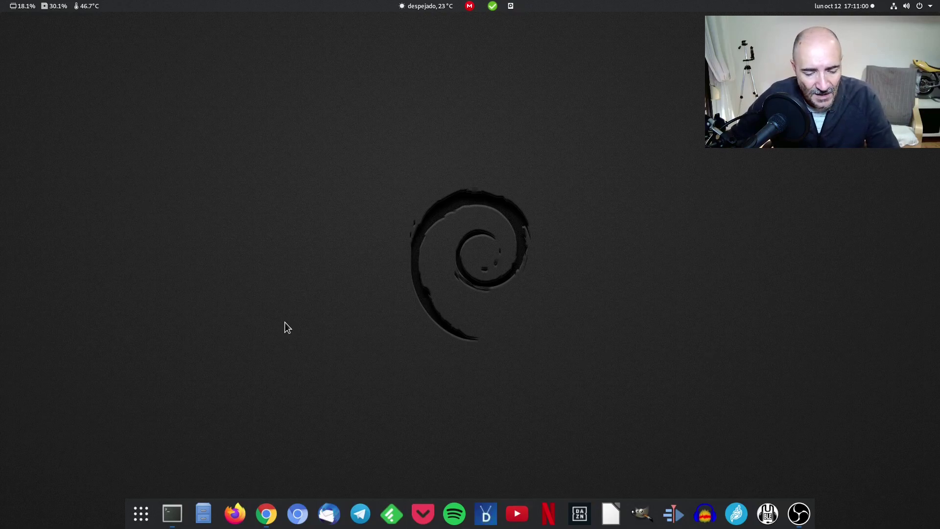
# Launch GNOME Boxes (Cajas) from the Activities search, position its window, and show the add options
pyautogui.press('super')
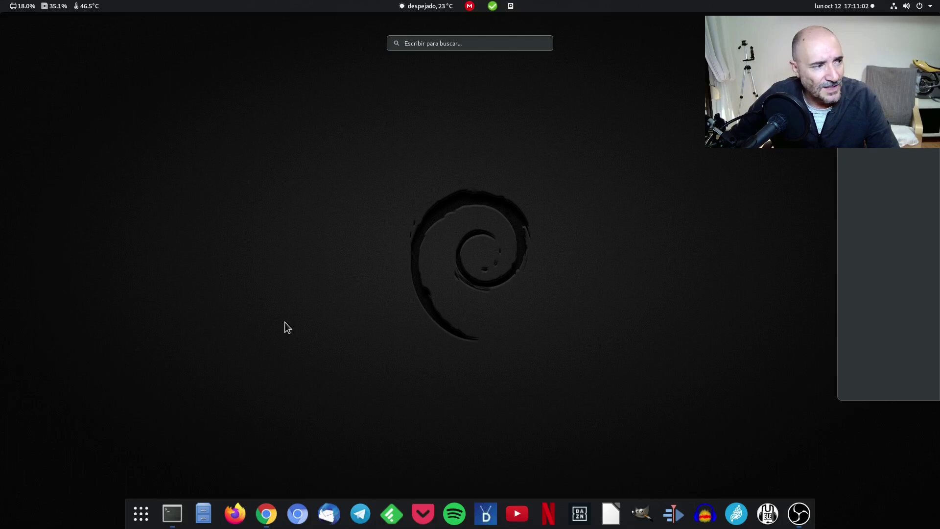
pyautogui.write('ca')
pyautogui.click(277, 99)
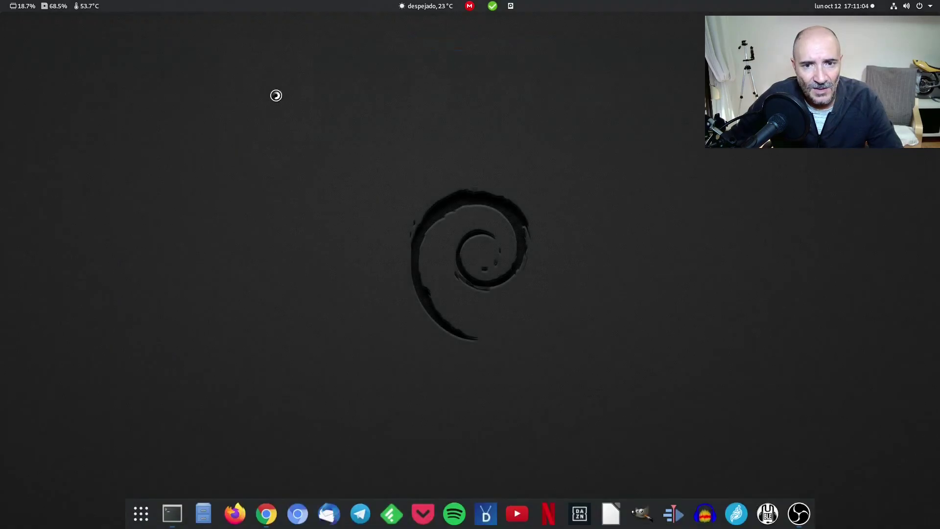
pyautogui.moveTo(515, 123); pyautogui.dragTo(443, 92)
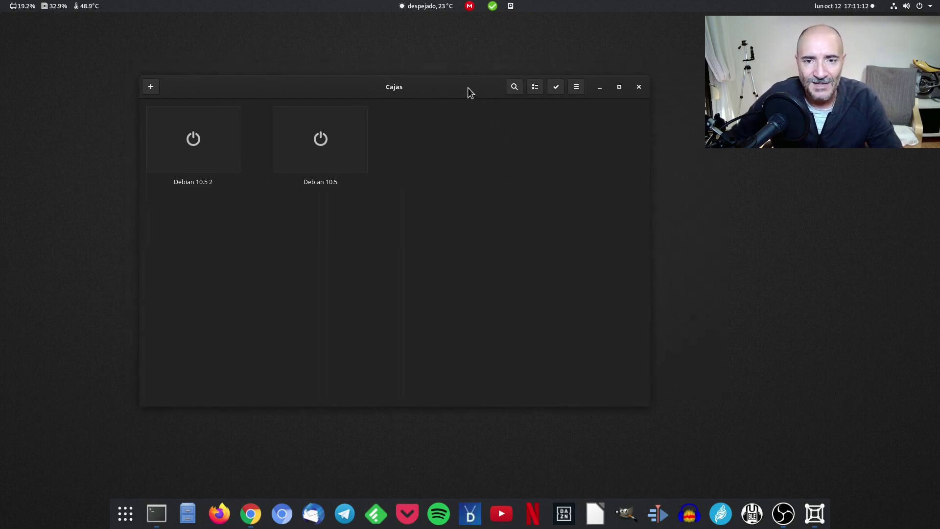
pyautogui.moveTo(467, 87); pyautogui.dragTo(466, 83)
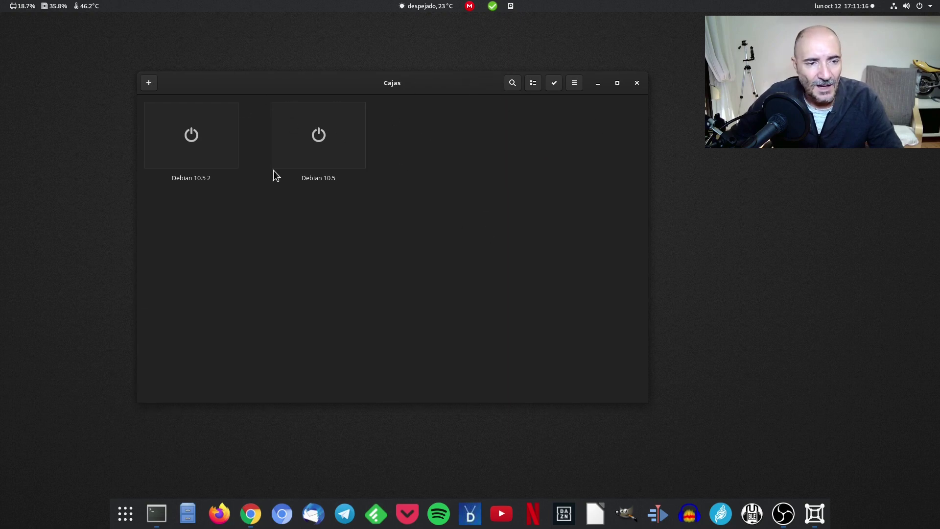
pyautogui.click(151, 83)
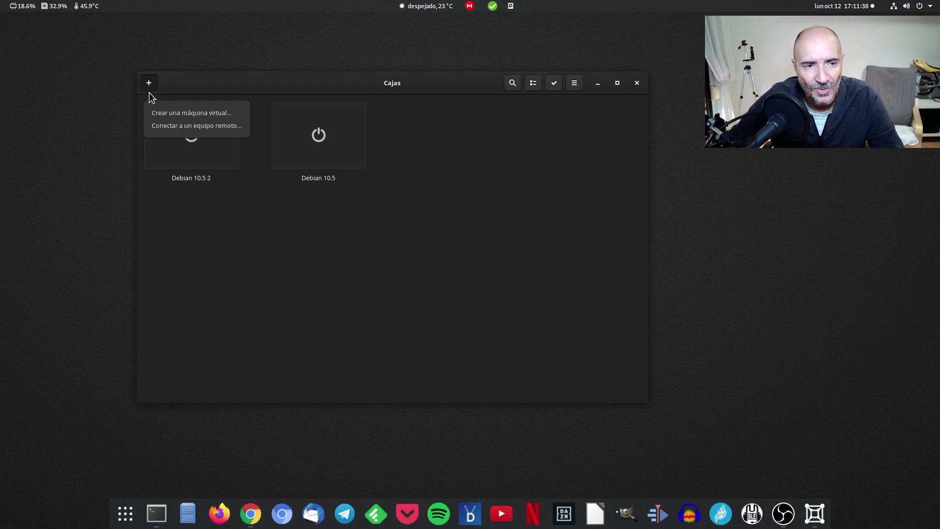
# Create a virtual machine from the ubuntu-20.10-beta-desktop-amd64.iso image file in Descargas
pyautogui.click(197, 112)
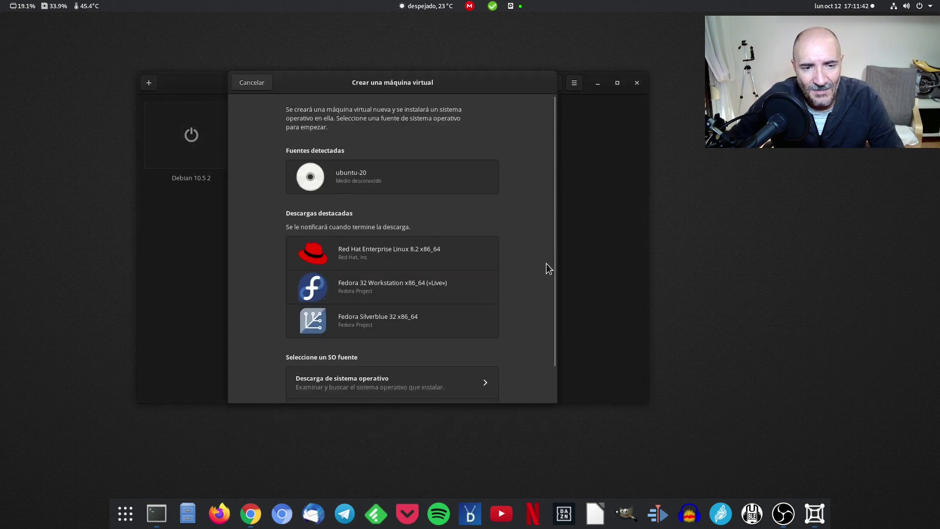
pyautogui.scroll(-2, 541, 242)
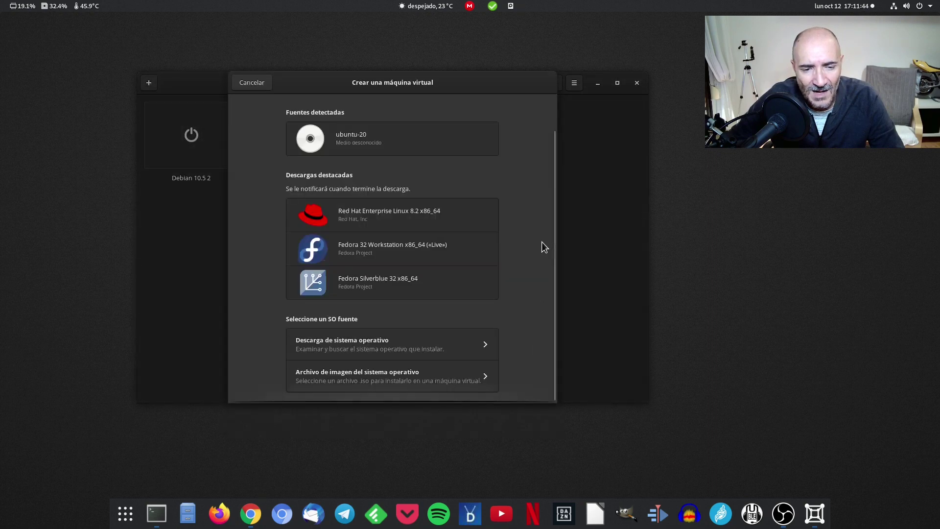
pyautogui.click(394, 376)
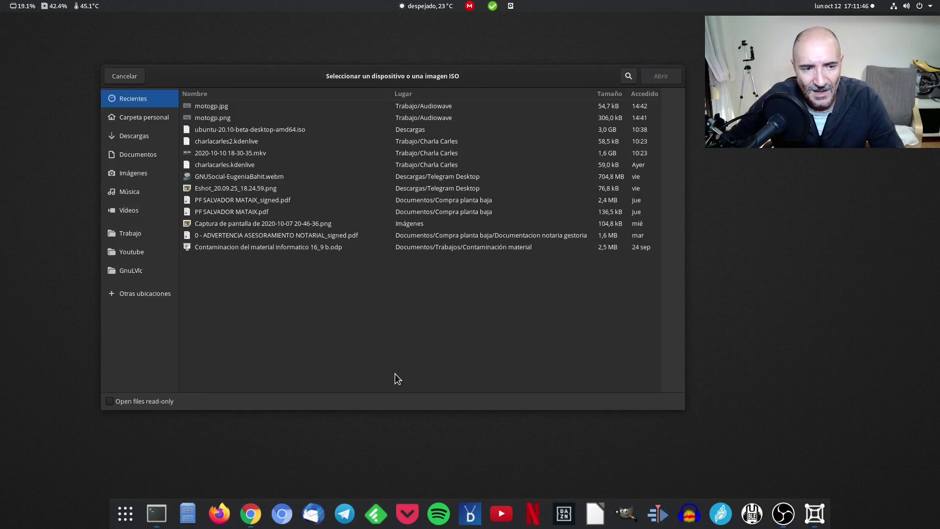
pyautogui.click(129, 191)
pyautogui.click(134, 120)
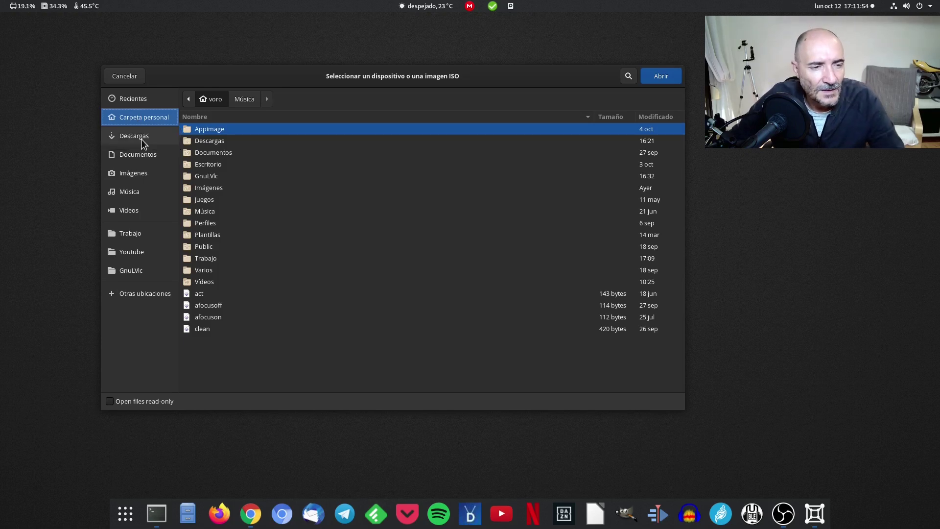
pyautogui.click(143, 137)
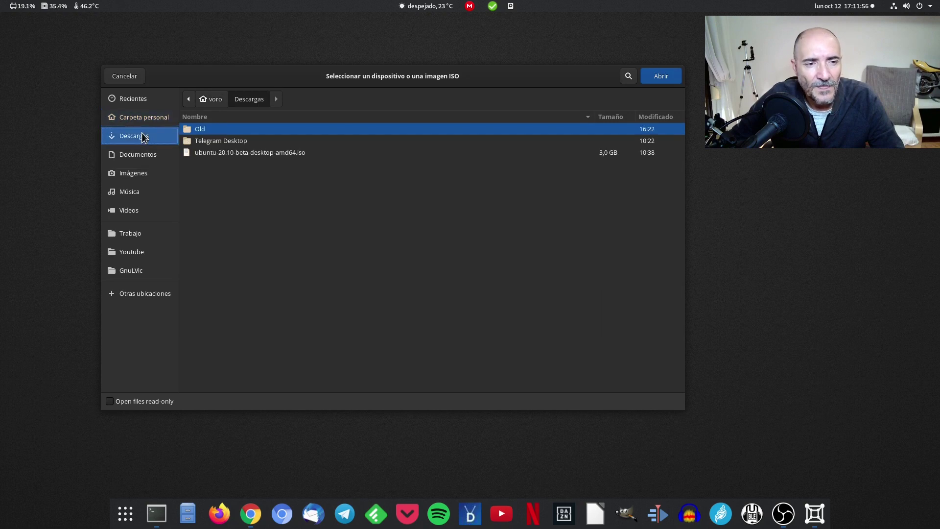
pyautogui.click(295, 154)
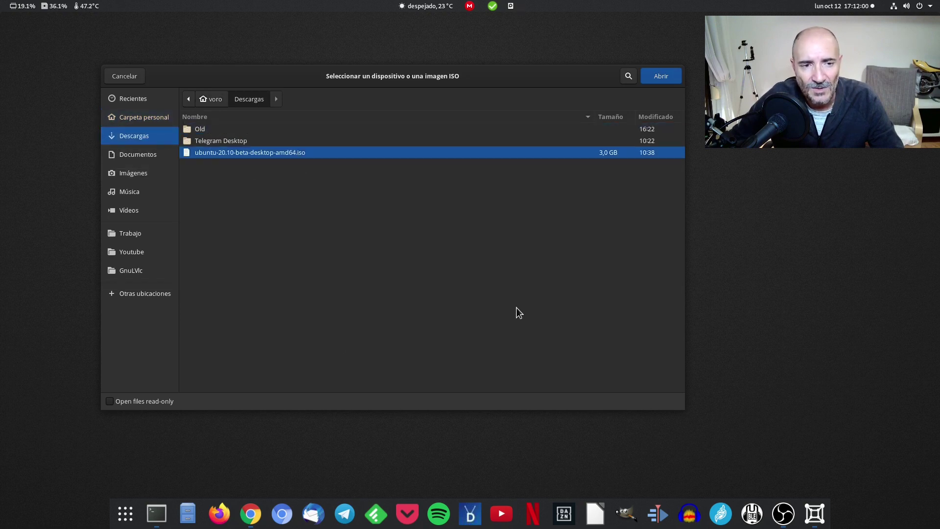
pyautogui.click(661, 76)
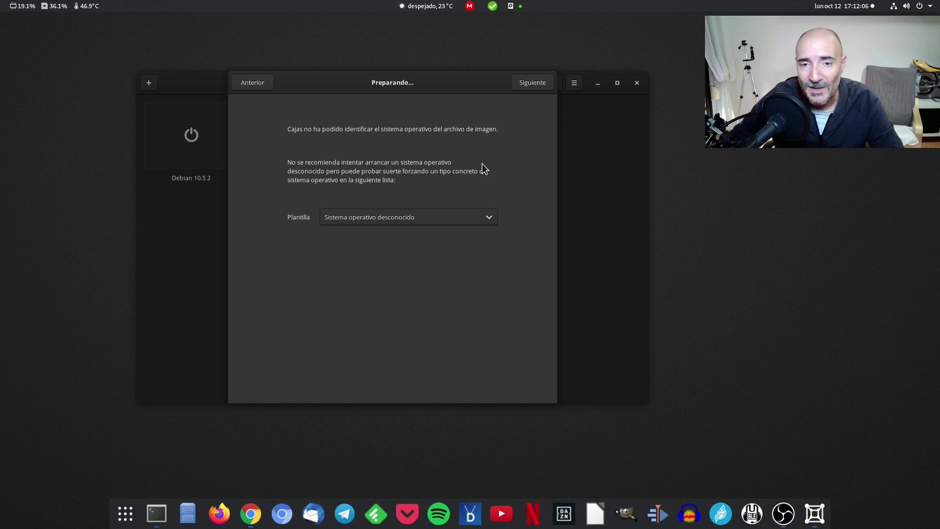
# Choose the Ubuntu 20.04 template, confirm 2,0 GiB memory and 21,5 GB disk, and create ubuntu-20
pyautogui.click(482, 218)
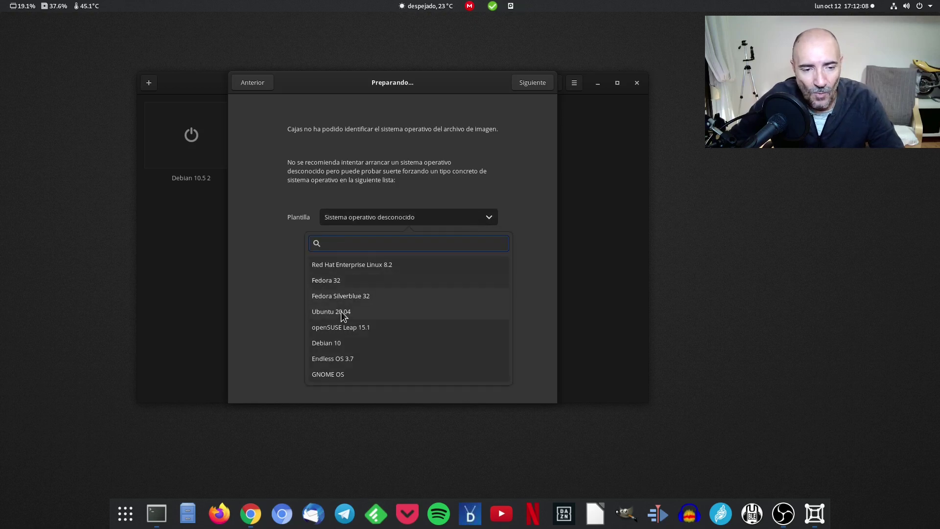
pyautogui.click(343, 314)
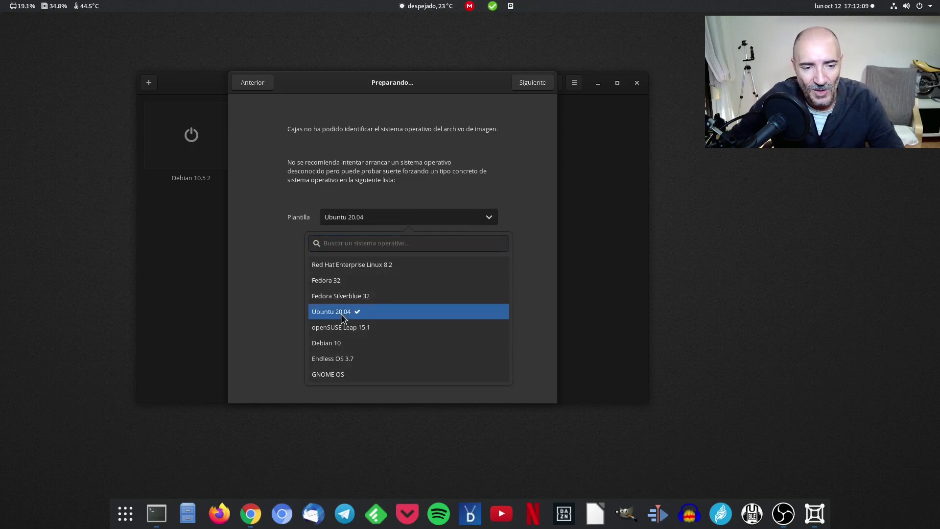
pyautogui.click(518, 150)
pyautogui.click(533, 81)
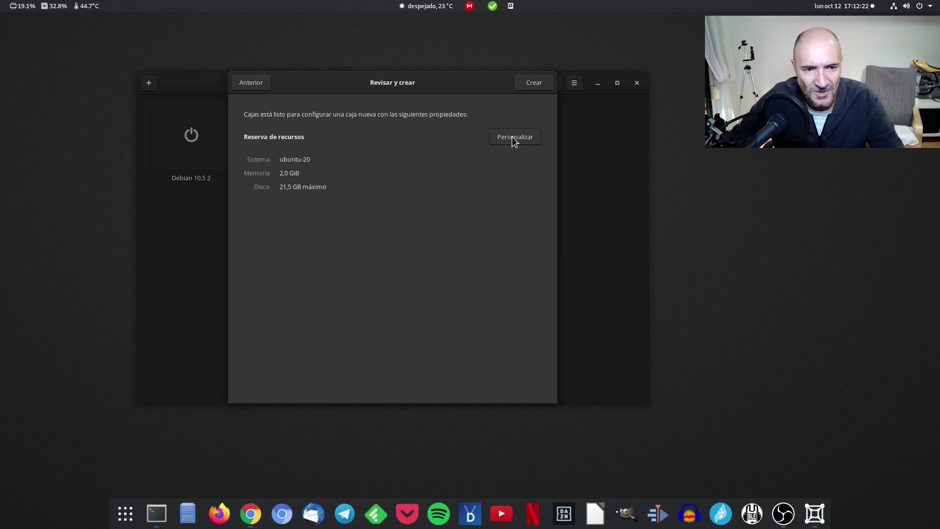
pyautogui.click(513, 139)
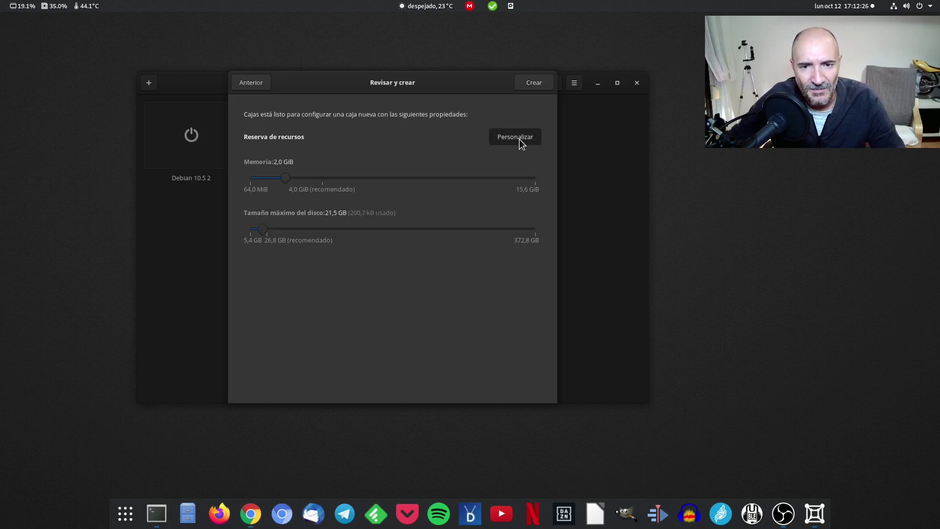
pyautogui.click(532, 82)
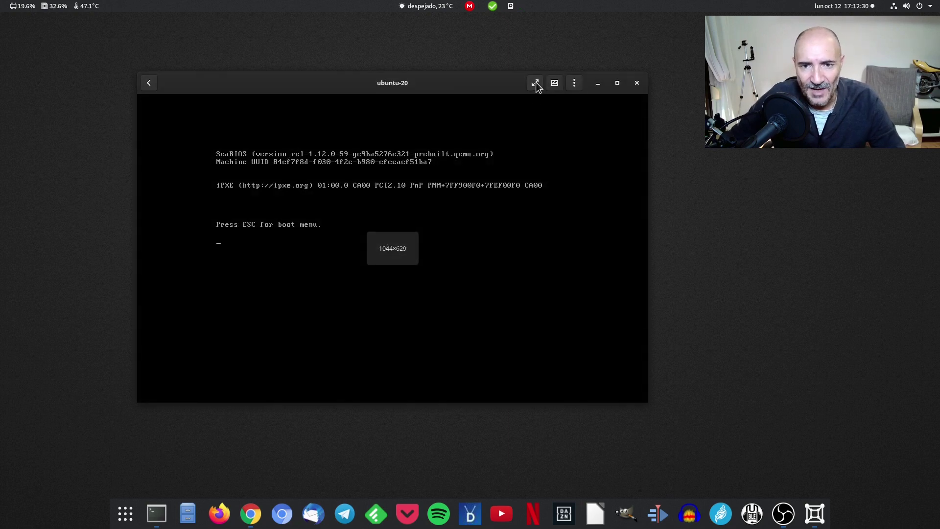
# Show the VM fullscreen and boot the standard Ubuntu entry from the GRUB menu
pyautogui.click(535, 83)
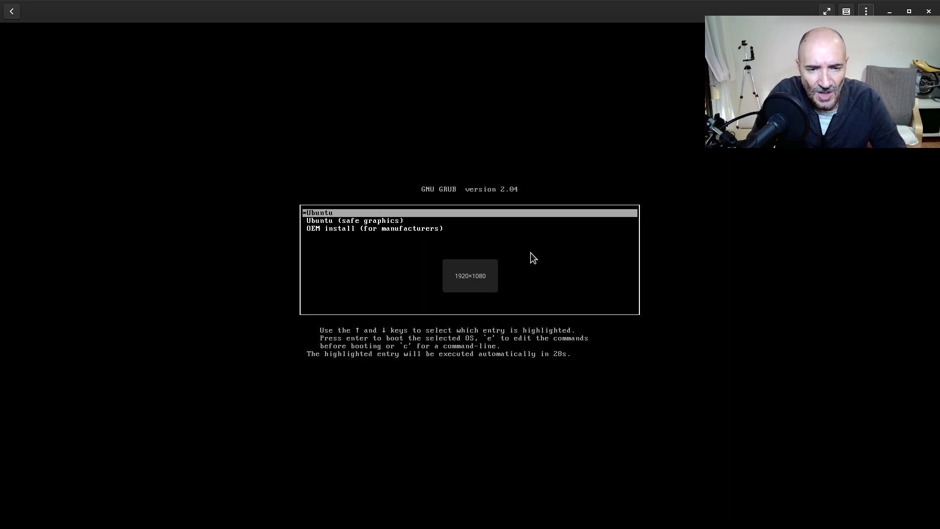
pyautogui.press('Down')
pyautogui.press('Up')
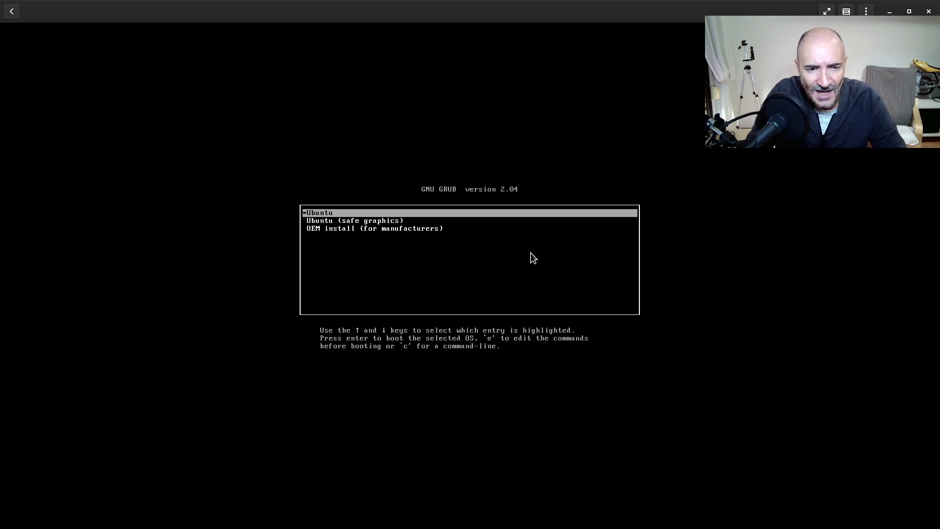
pyautogui.press('Return')
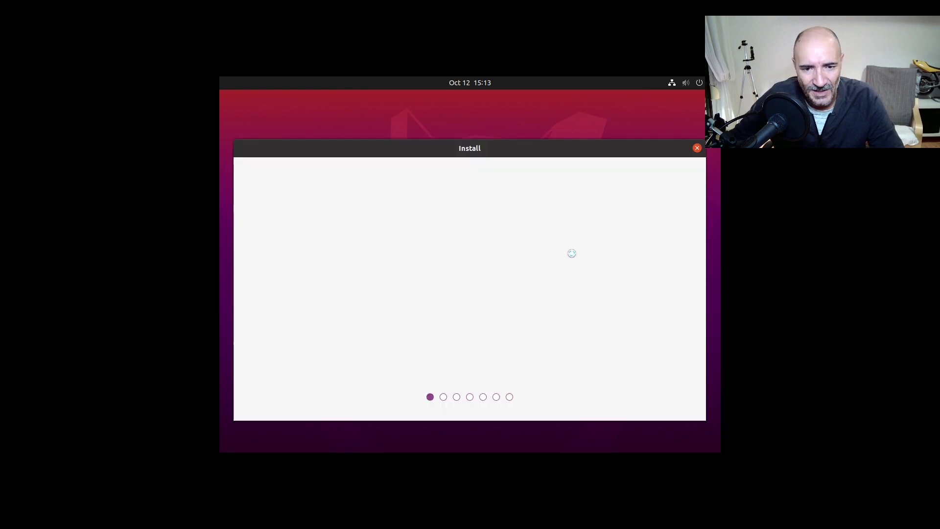
# Move the installer window, switch the language to Español, and choose Instalar Ubuntu
pyautogui.moveTo(558, 123); pyautogui.dragTo(507, 103)
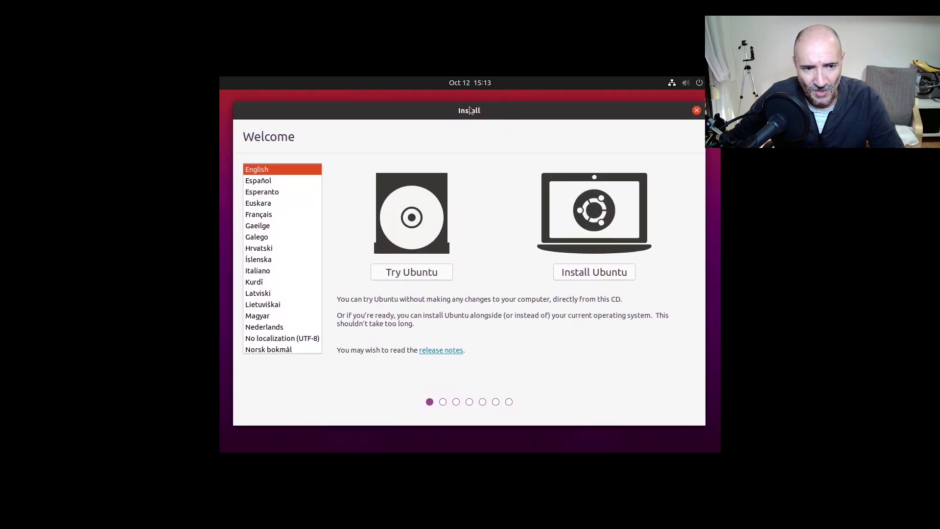
pyautogui.click(268, 181)
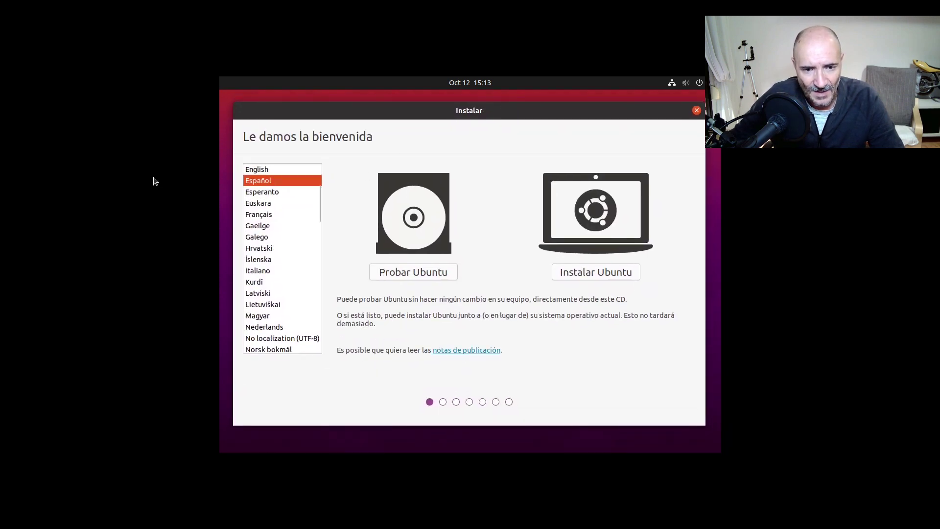
pyautogui.click(610, 277)
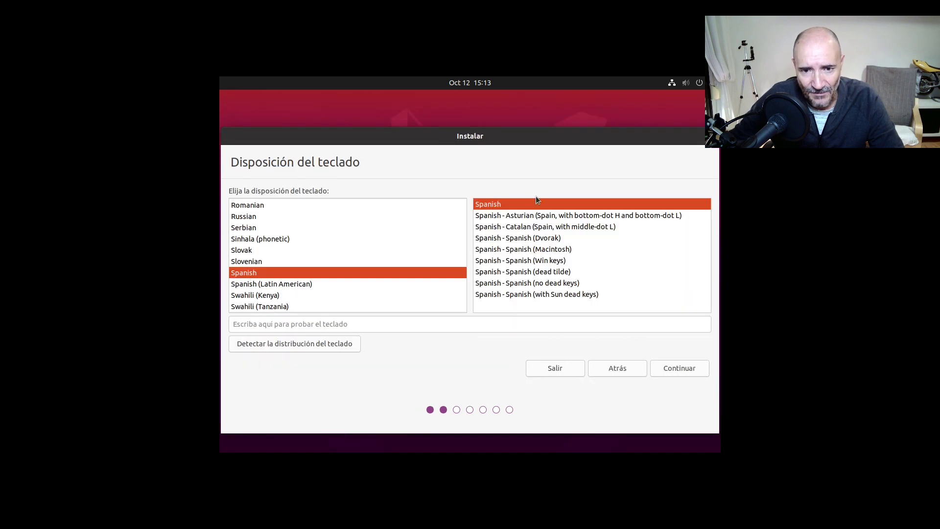
# Keep the Spanish keyboard layout and enable third-party drivers and media formats
pyautogui.click(679, 371)
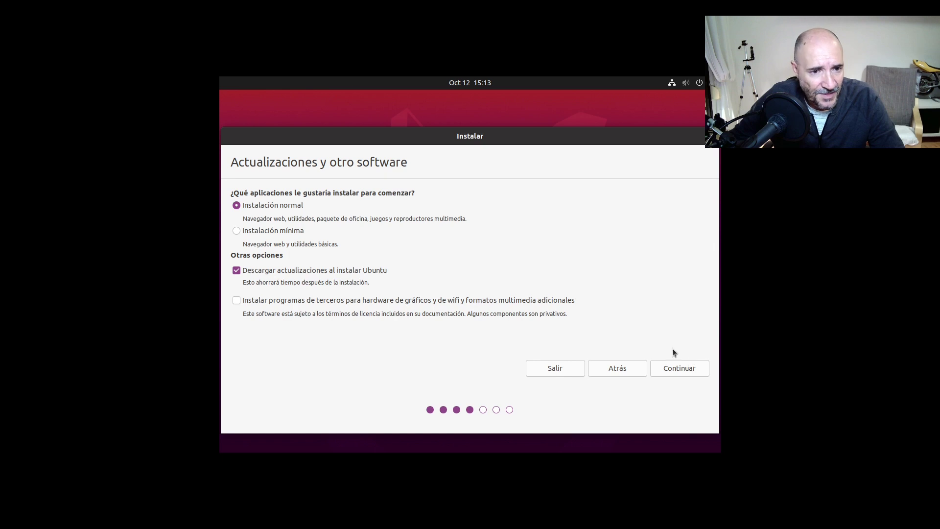
pyautogui.click(236, 300)
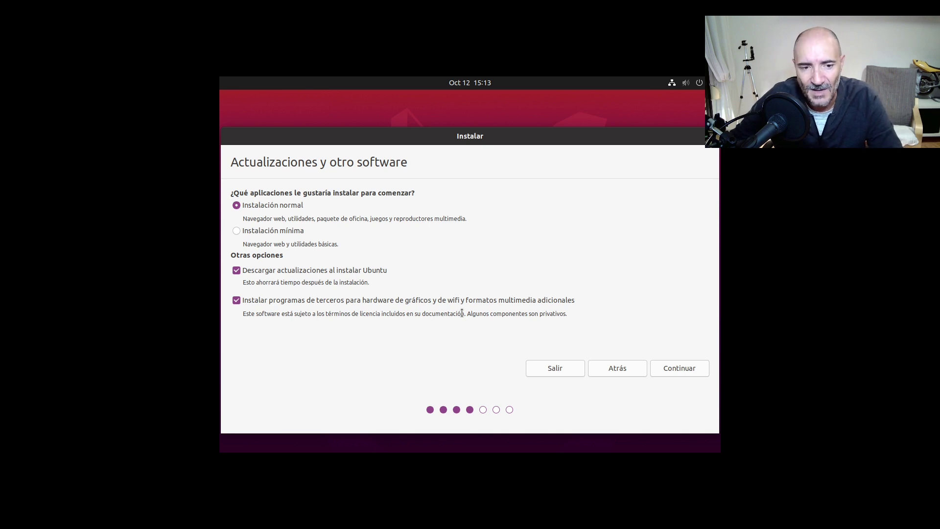
pyautogui.click(683, 369)
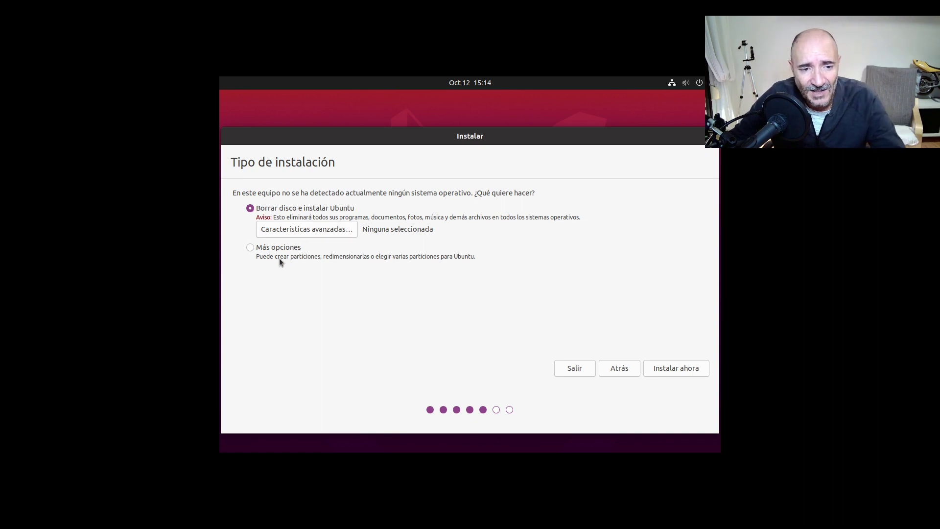
# Review Más opciones and advanced features, then install Ubuntu erasing the whole virtual disk
pyautogui.click(265, 248)
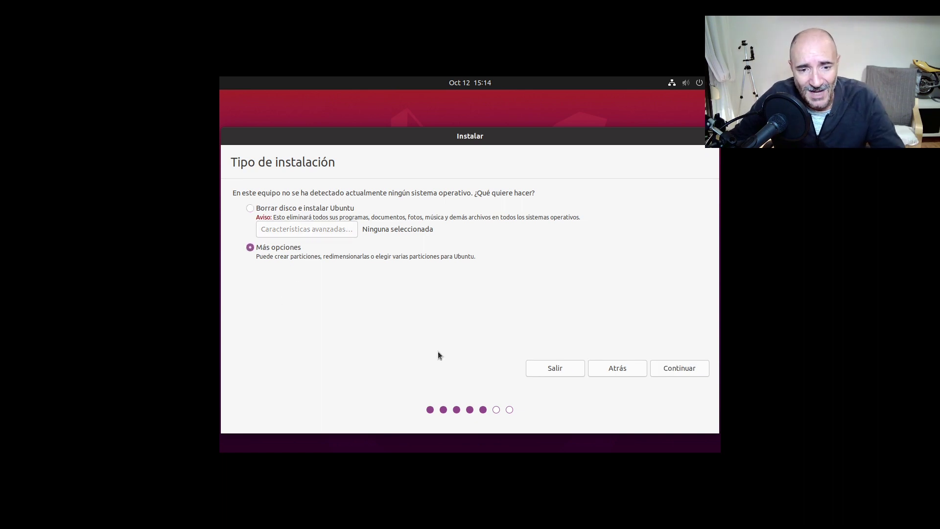
pyautogui.click(676, 370)
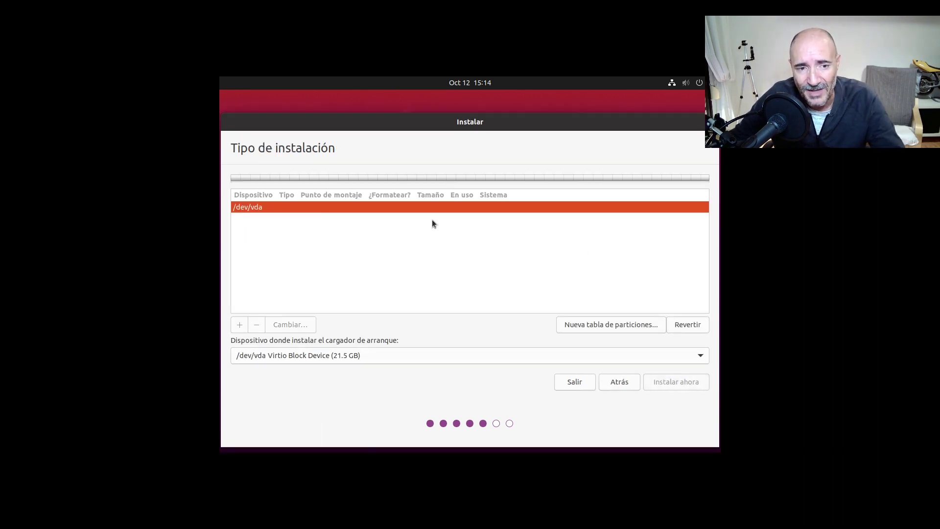
pyautogui.click(619, 383)
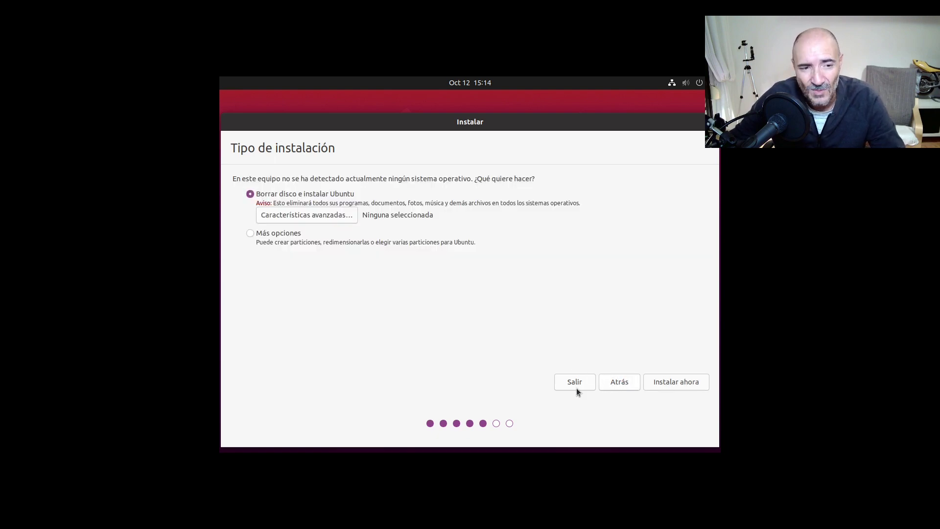
pyautogui.click(345, 208)
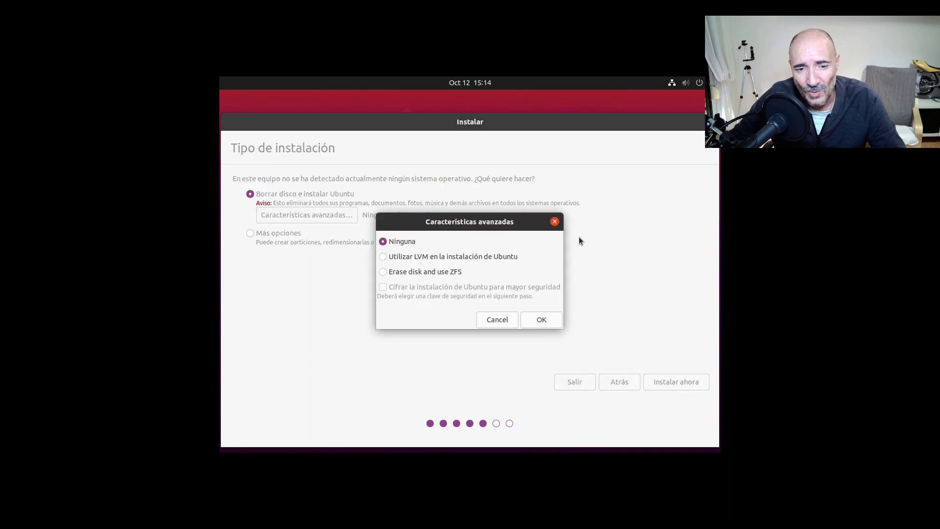
pyautogui.click(497, 321)
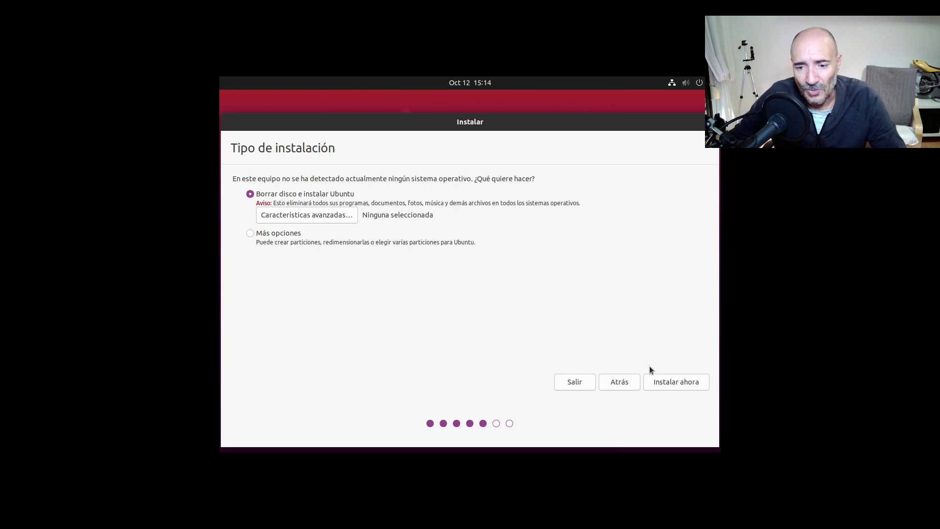
pyautogui.click(669, 383)
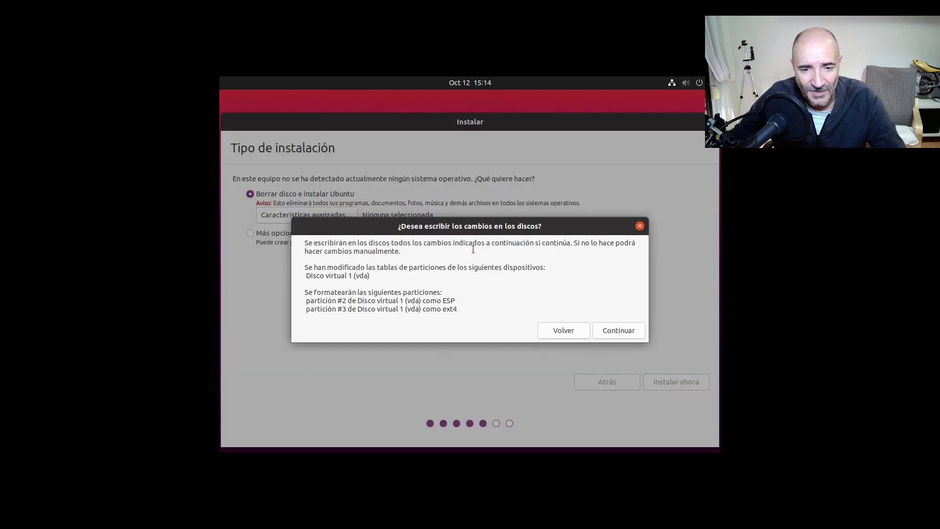
pyautogui.click(620, 330)
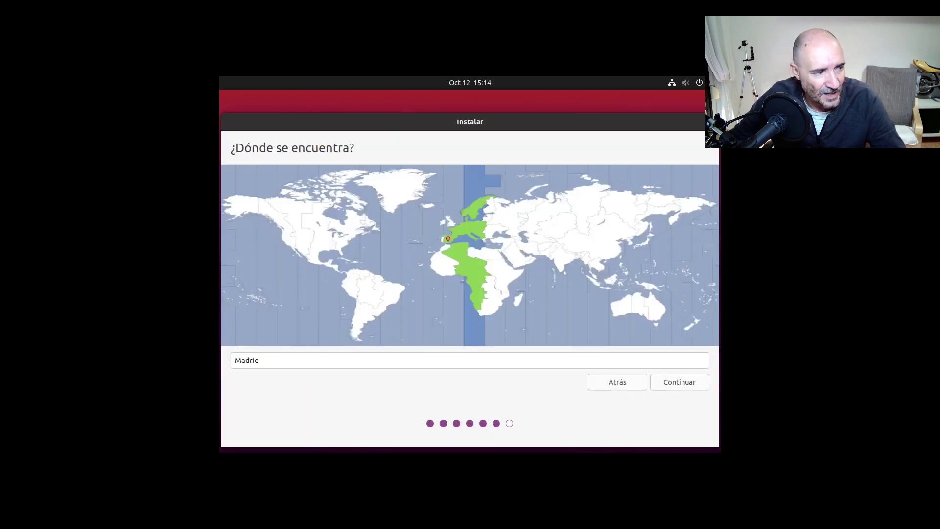
# Accept Madrid, enter the user's name and a matching password, and choose automatic login
pyautogui.click(664, 384)
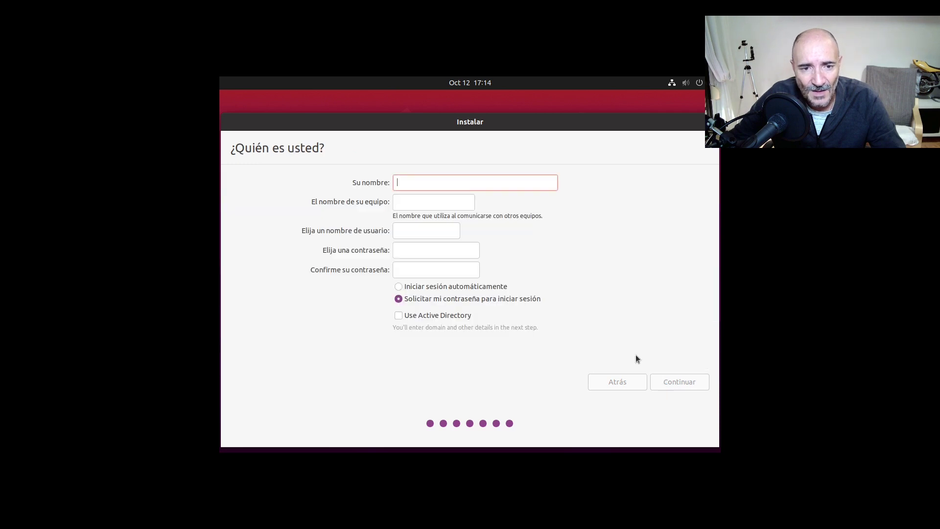
pyautogui.write('test')
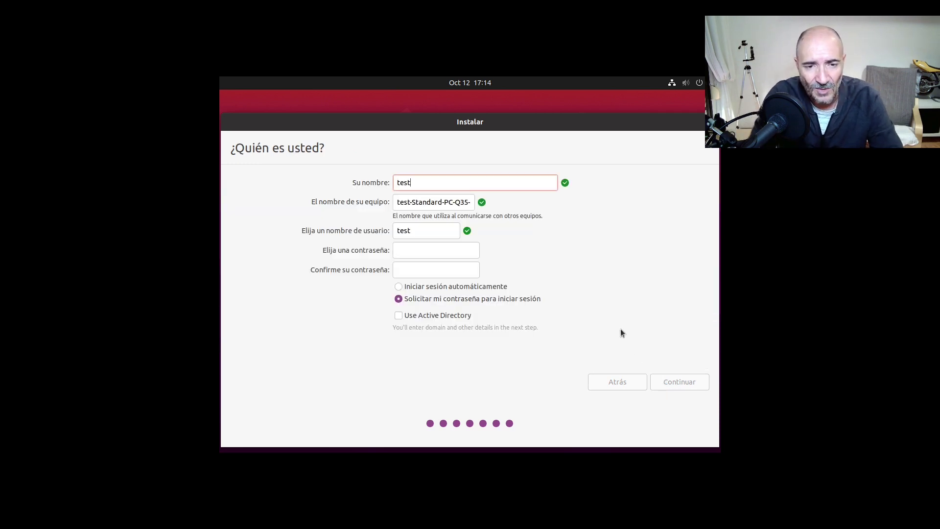
pyautogui.press('Tab')
pyautogui.press('Tab')
pyautogui.press('Tab')
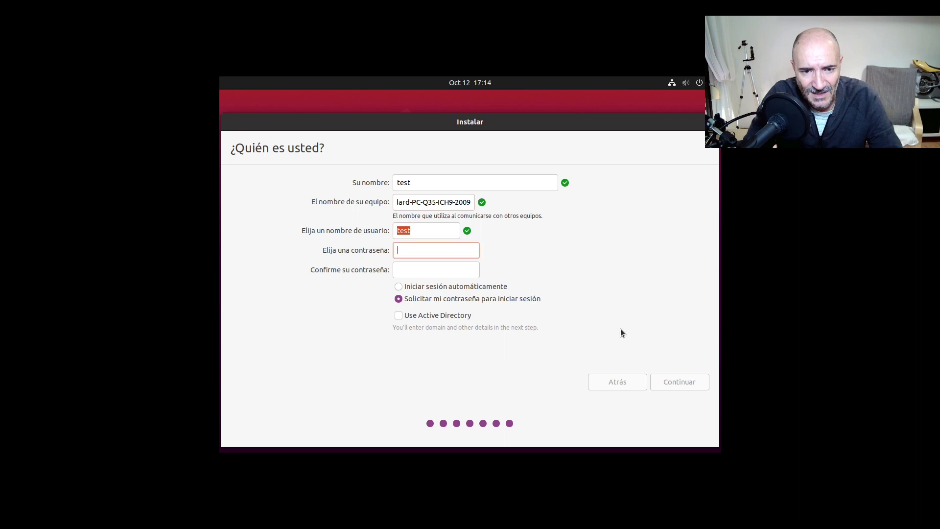
pyautogui.write('test')
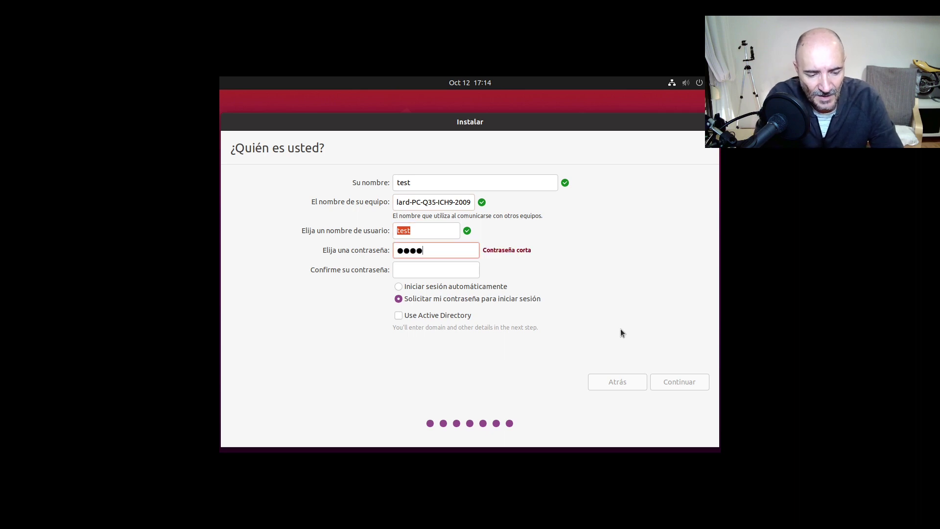
pyautogui.press('Tab')
pyautogui.write('test')
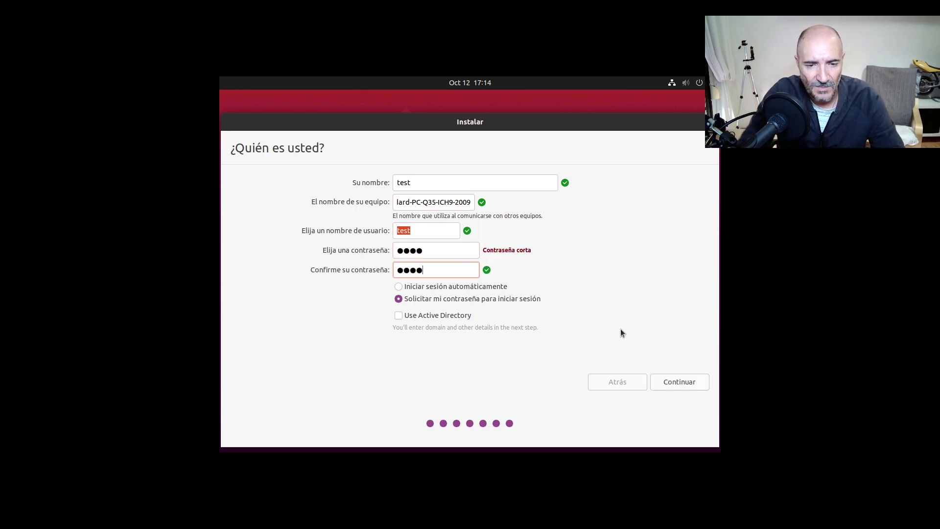
pyautogui.click(489, 286)
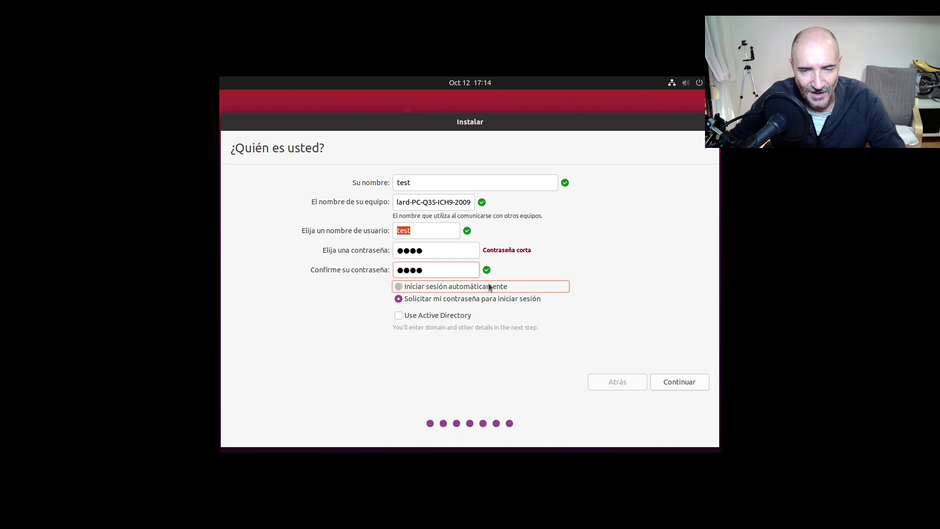
# Submit the ¿Quién es usted? details and let the Ubuntu installation run to Instalación terminada
pyautogui.click(688, 380)
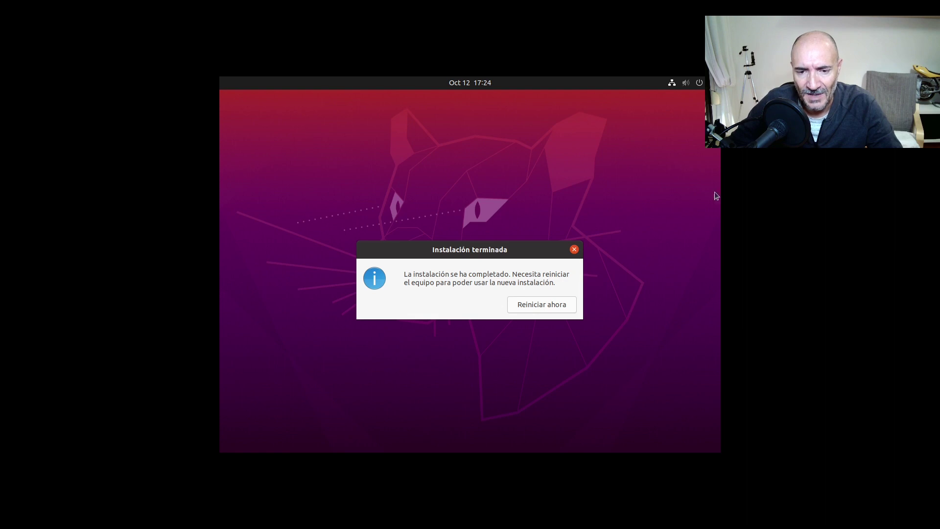
# Reboot via Reiniciar ahora, confirm the medium removal, and reopen ubuntu-20 full screen
pyautogui.click(545, 307)
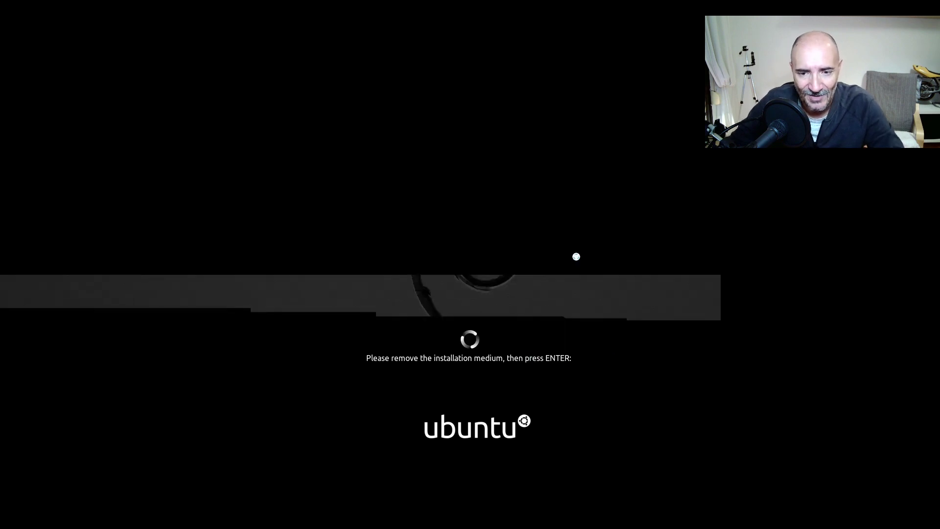
pyautogui.press('Return')
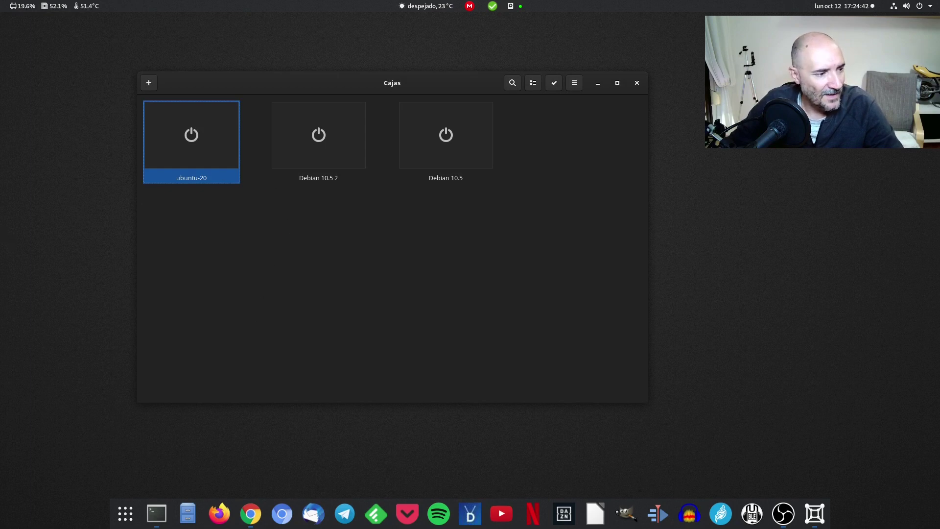
pyautogui.click(204, 145)
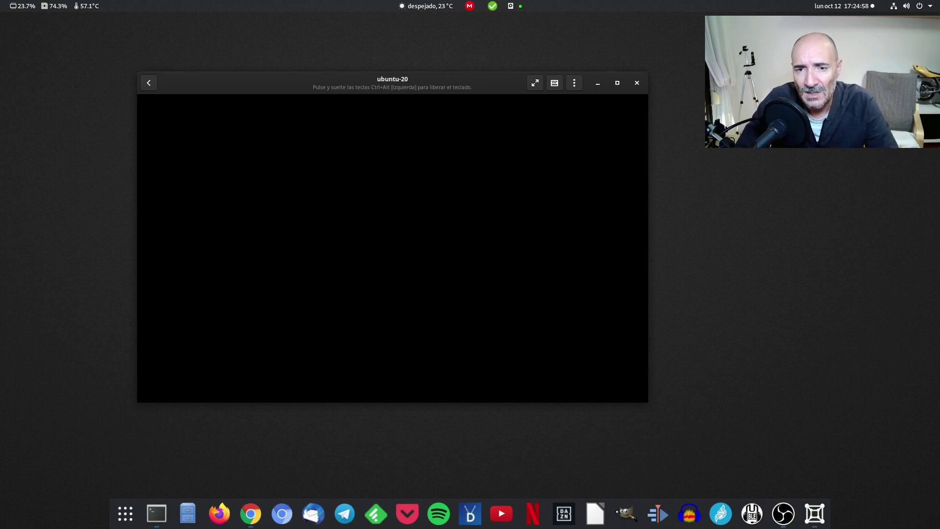
pyautogui.click(534, 83)
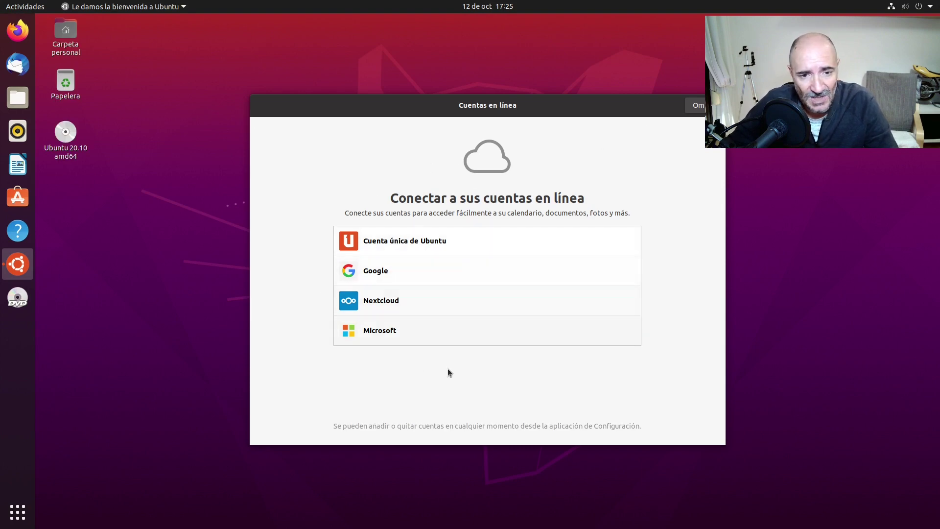
# Skip online accounts, choose No enviar información del sistema, and finish the wizard with Hecho
pyautogui.click(697, 105)
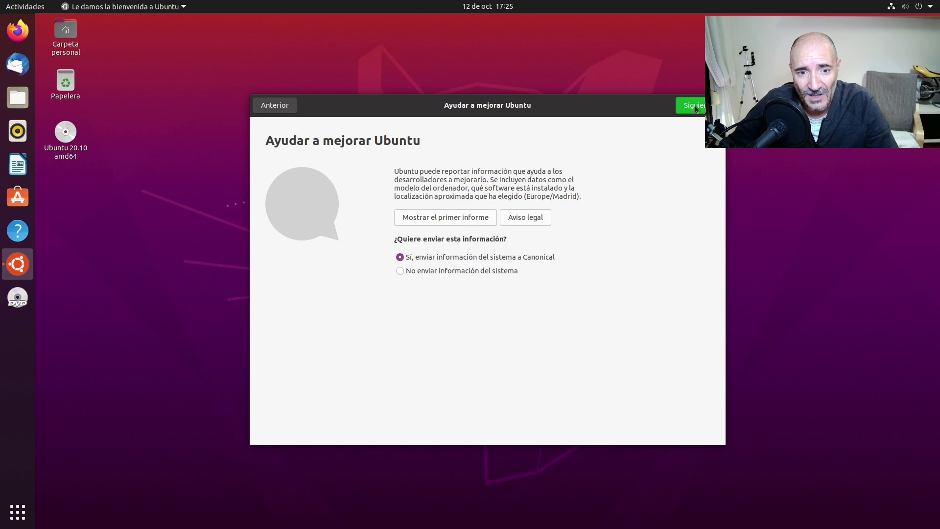
pyautogui.click(502, 271)
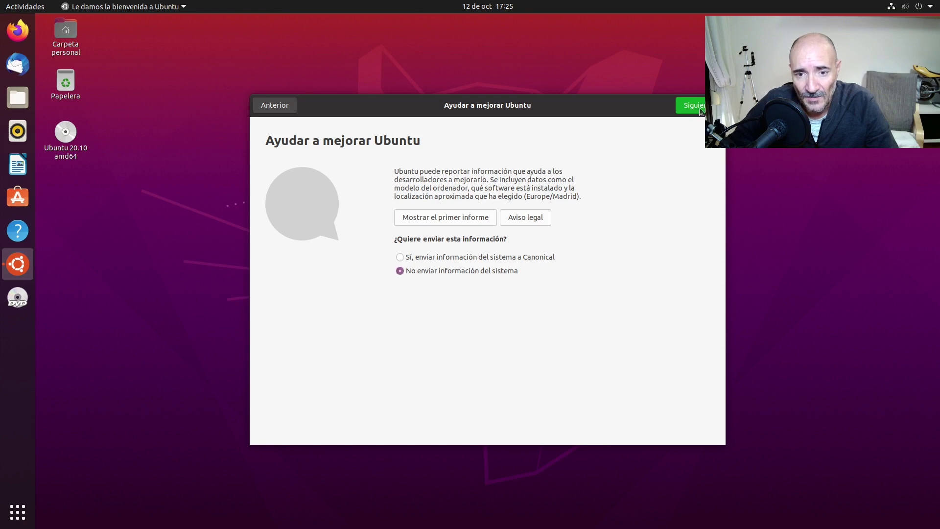
pyautogui.click(691, 105)
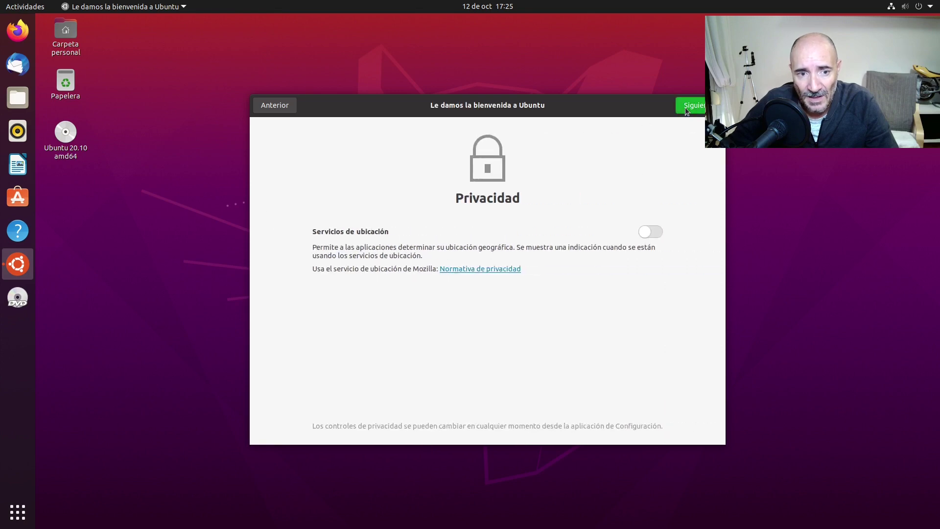
pyautogui.click(691, 106)
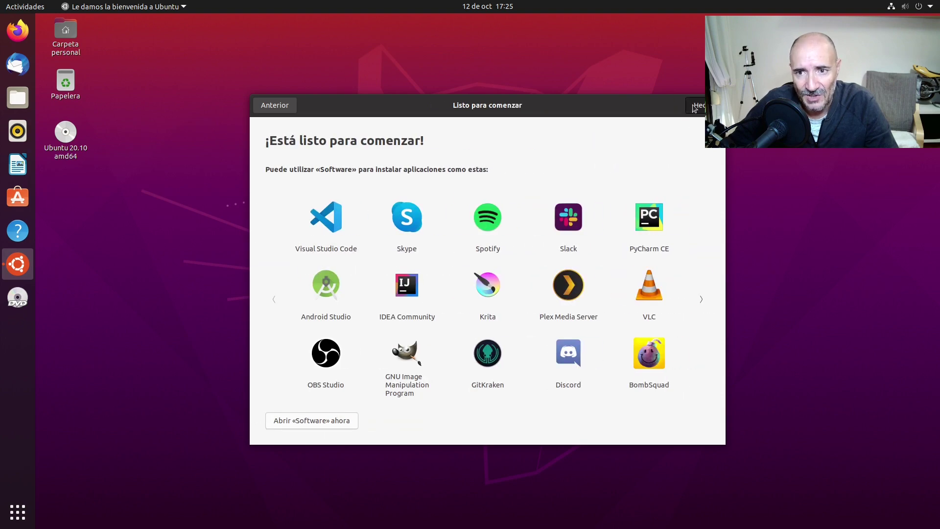
pyautogui.click(692, 104)
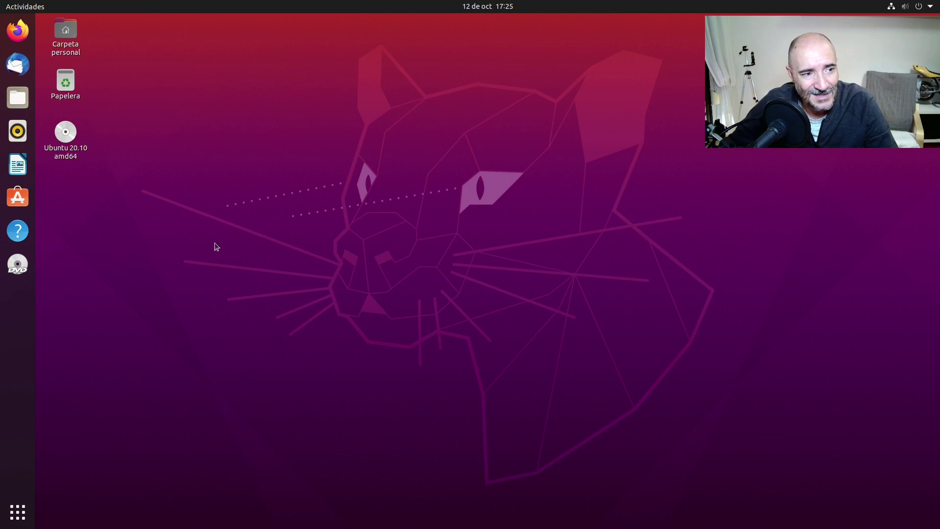
# Launch Terminal from the app search and run sudo apt update with the administrator password
pyautogui.click(18, 512)
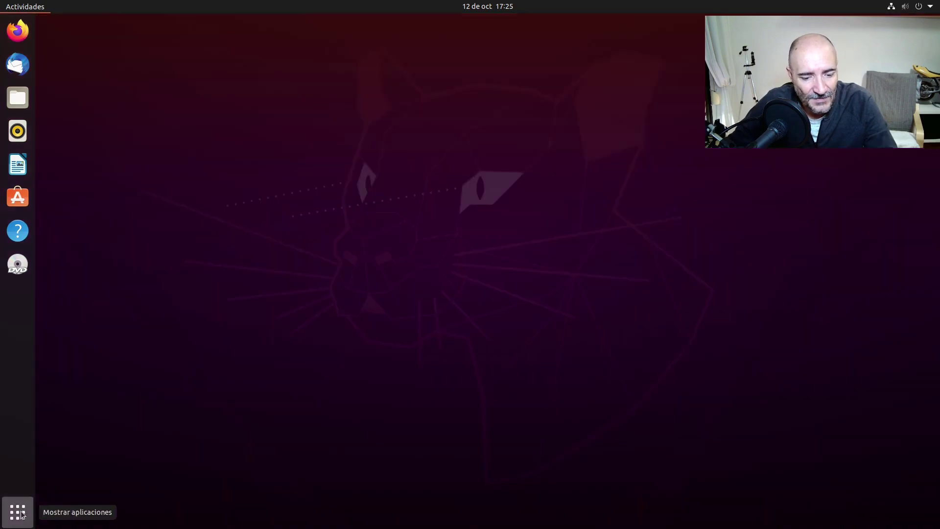
pyautogui.write('ter')
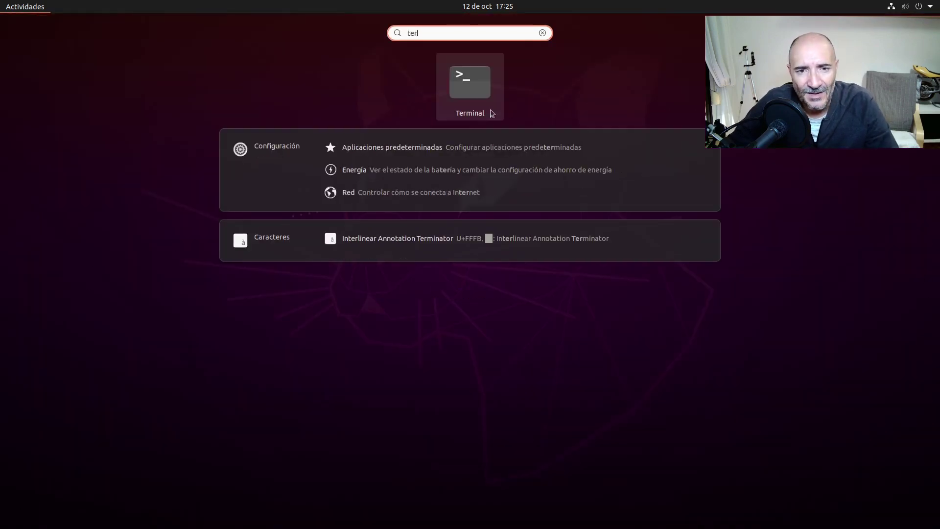
pyautogui.click(480, 93)
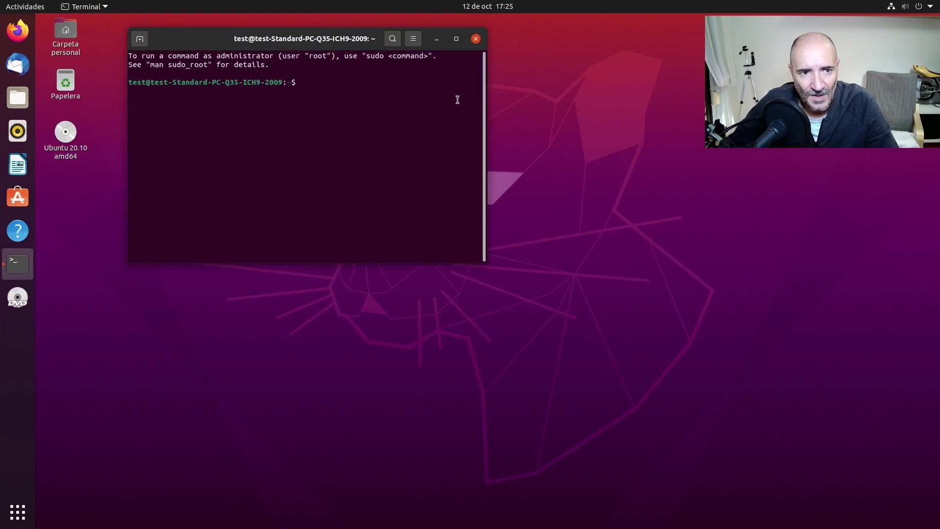
pyautogui.write('sudo ap')
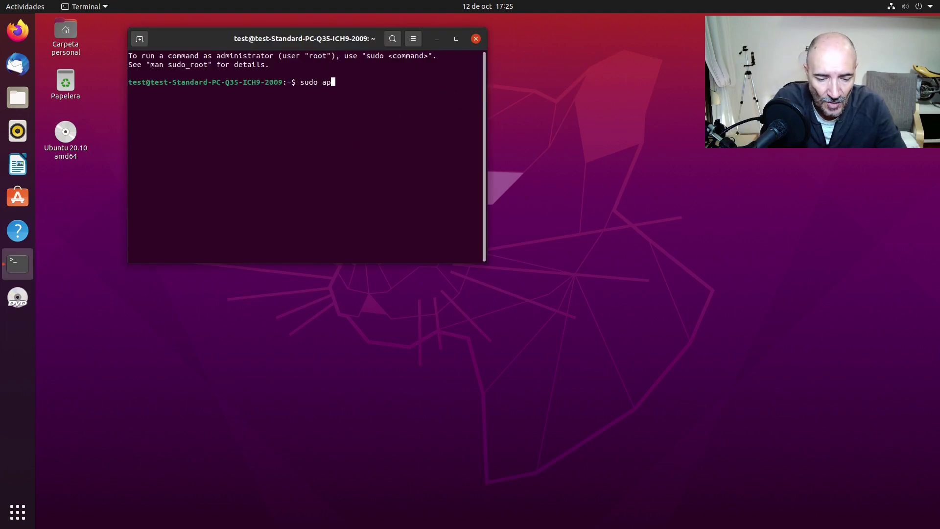
pyautogui.write('t update')
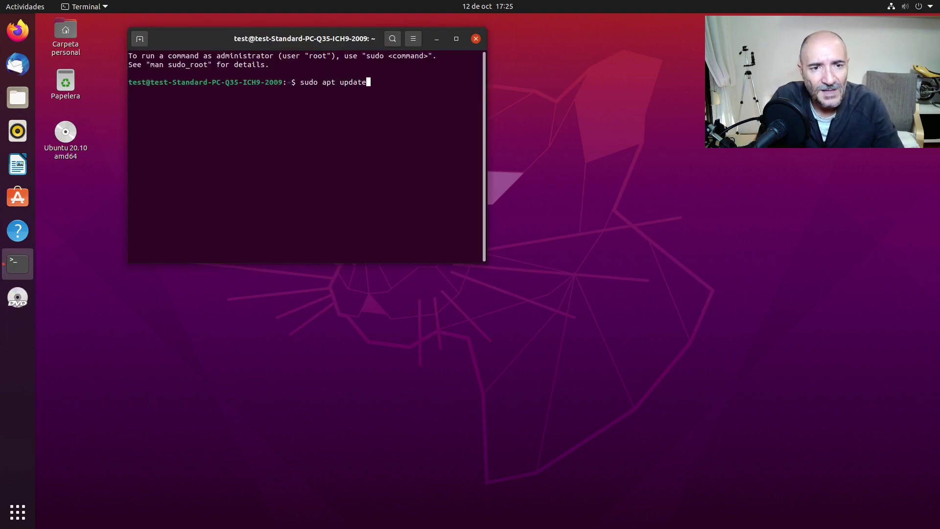
pyautogui.press('Return')
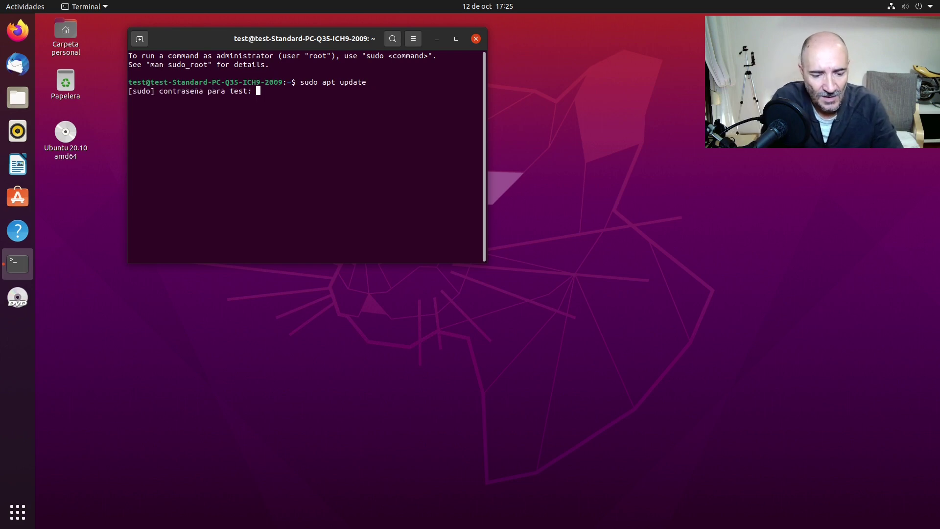
pyautogui.press('Return')
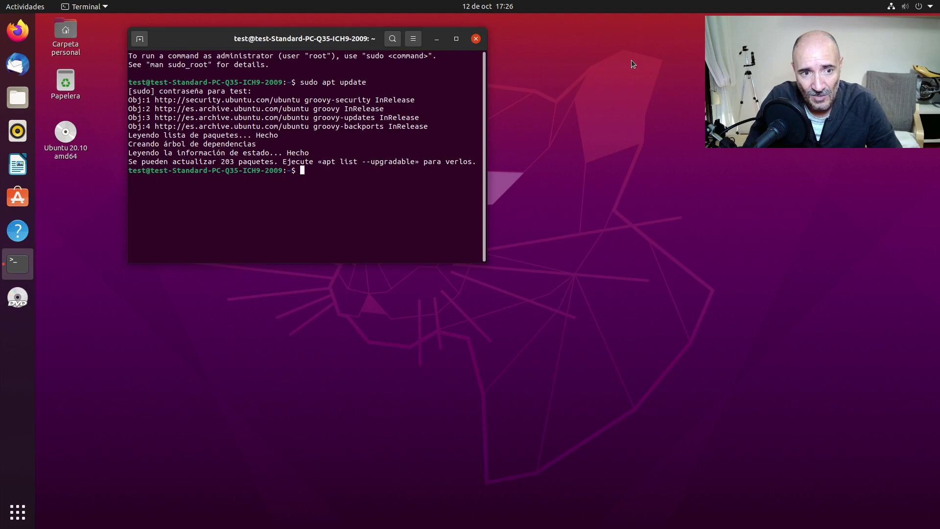
# Run sudo apt upgrade on the 203 upgradable packages, reaching the confirmation prompt
pyautogui.press('Up')
pyautogui.press('BackSpace')
pyautogui.press('BackSpace')
pyautogui.press('BackSpace')
pyautogui.press('BackSpace')
pyautogui.write('g')
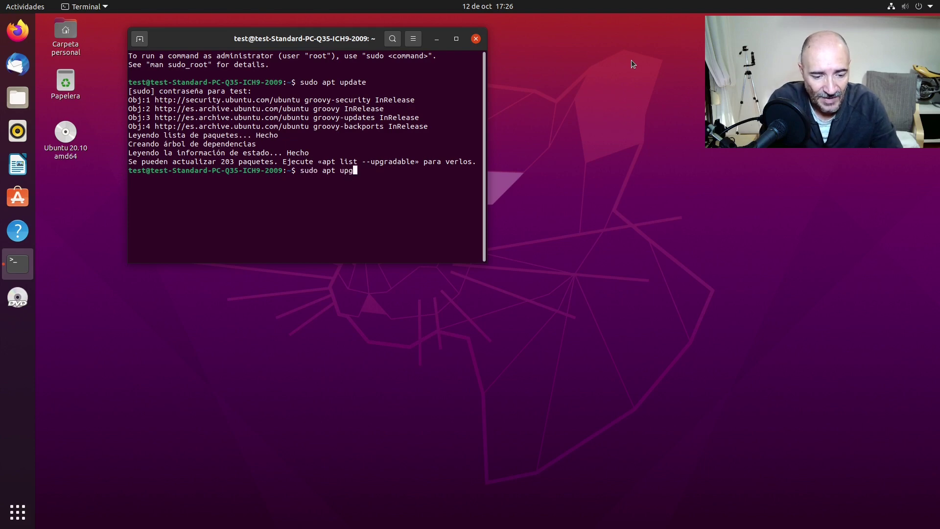
pyautogui.write('rade')
pyautogui.press('Return')
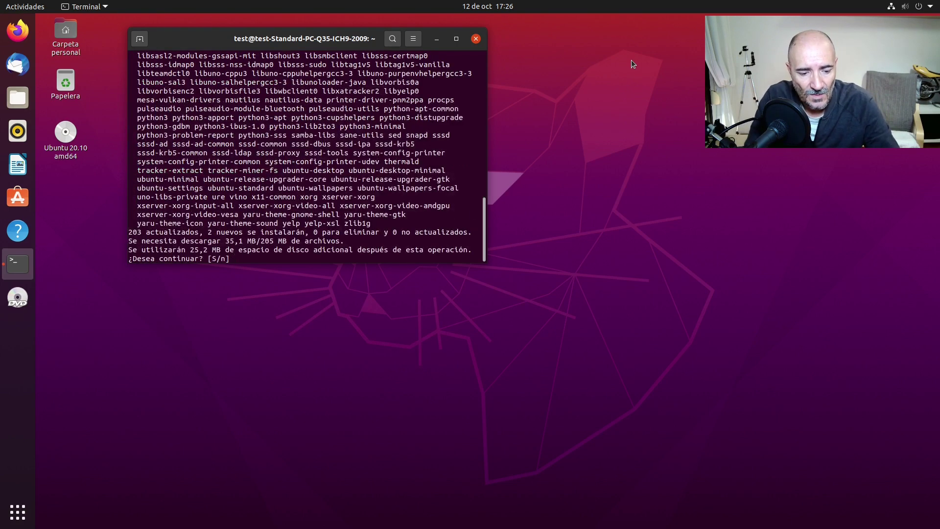
# Answer 's' to continue the apt upgrade and dismiss the Software Updater prompt
pyautogui.write('s')
pyautogui.press('Return')
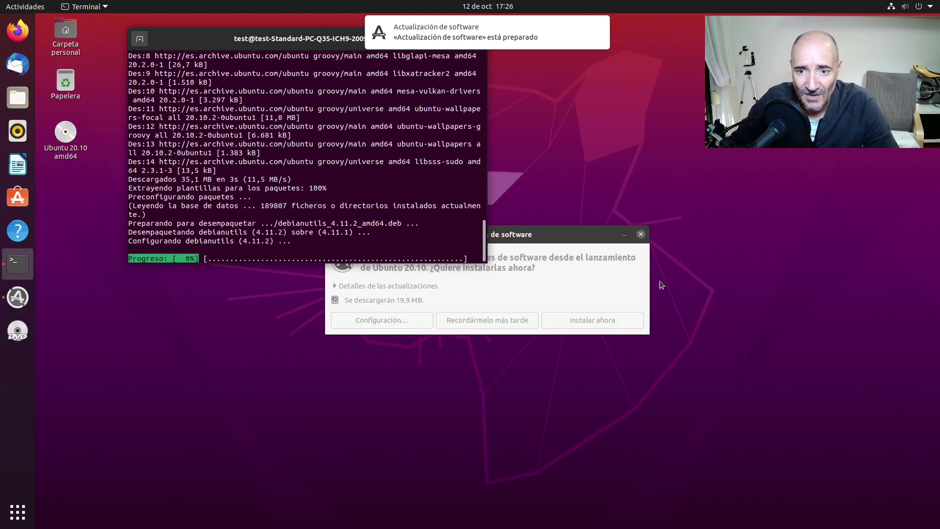
pyautogui.click(640, 234)
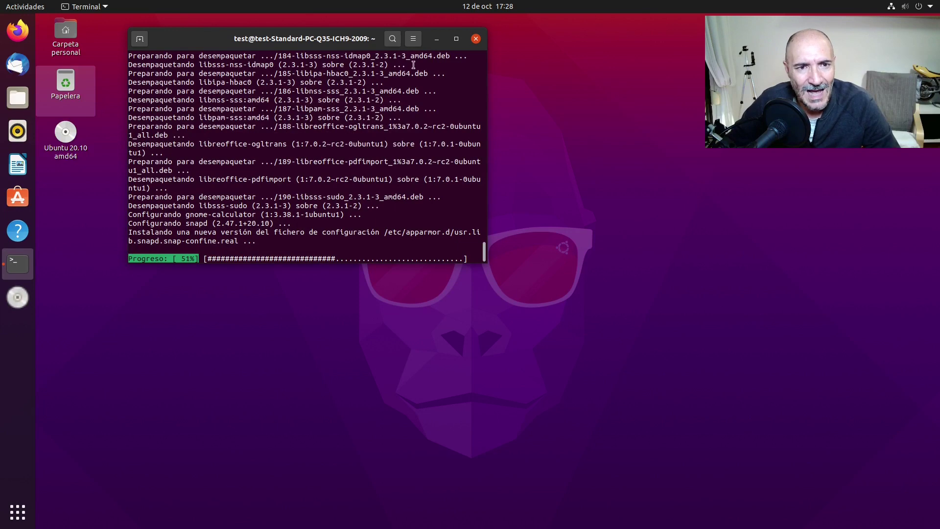
# Reposition the Terminal window around the screen while the apt upgrade runs to completion
pyautogui.moveTo(174, 41); pyautogui.dragTo(791, 485)
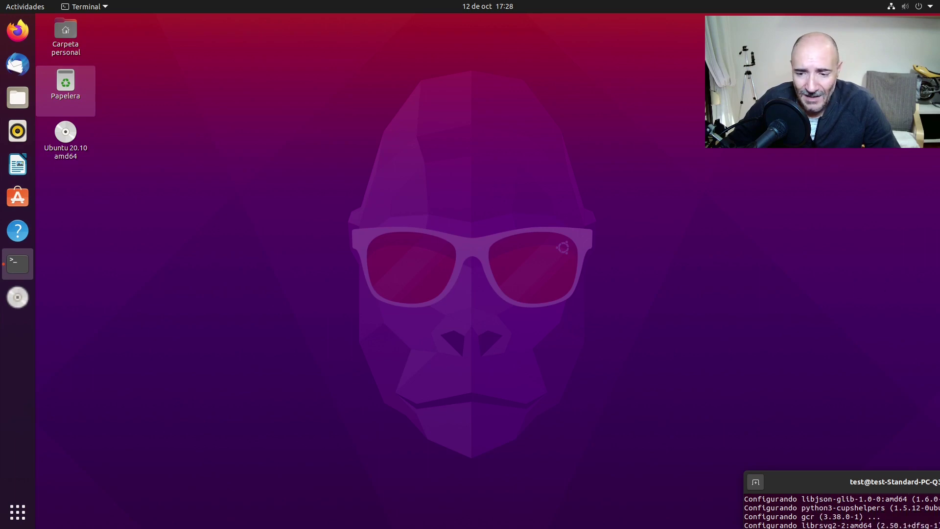
pyautogui.moveTo(558, 182); pyautogui.dragTo(163, 72)
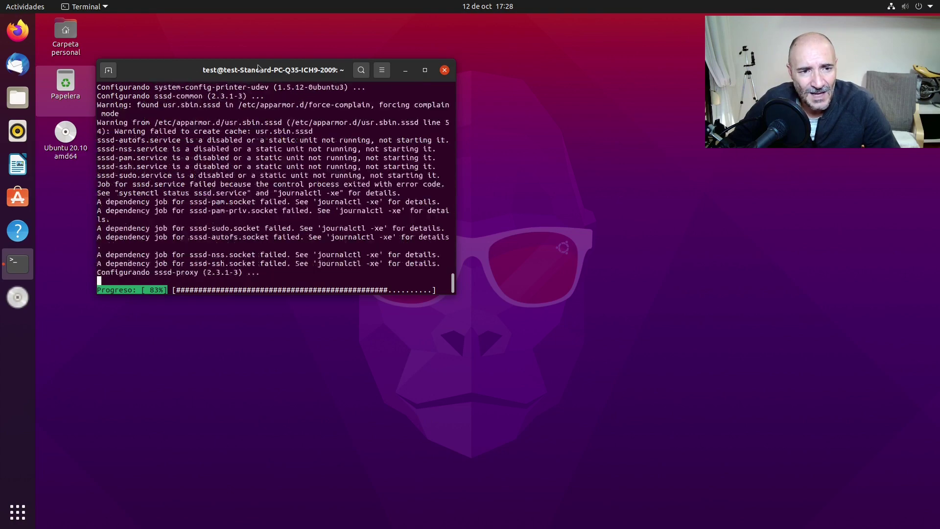
pyautogui.moveTo(242, 61); pyautogui.dragTo(675, 143)
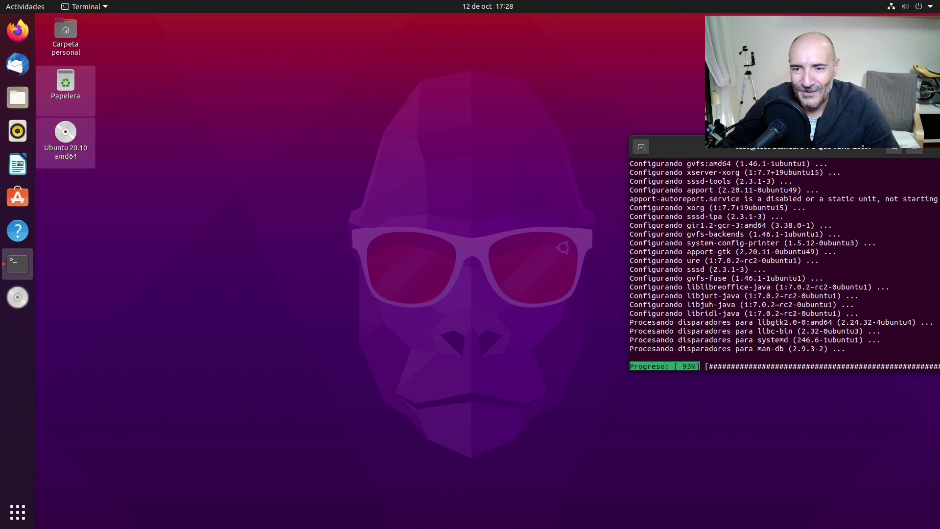
pyautogui.moveTo(789, 146); pyautogui.dragTo(349, 63)
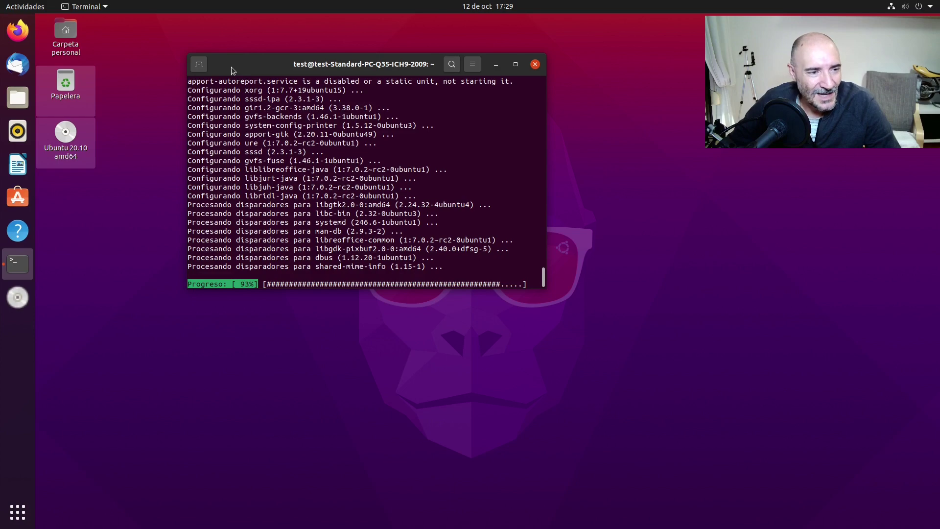
pyautogui.moveTo(231, 67); pyautogui.dragTo(216, 54)
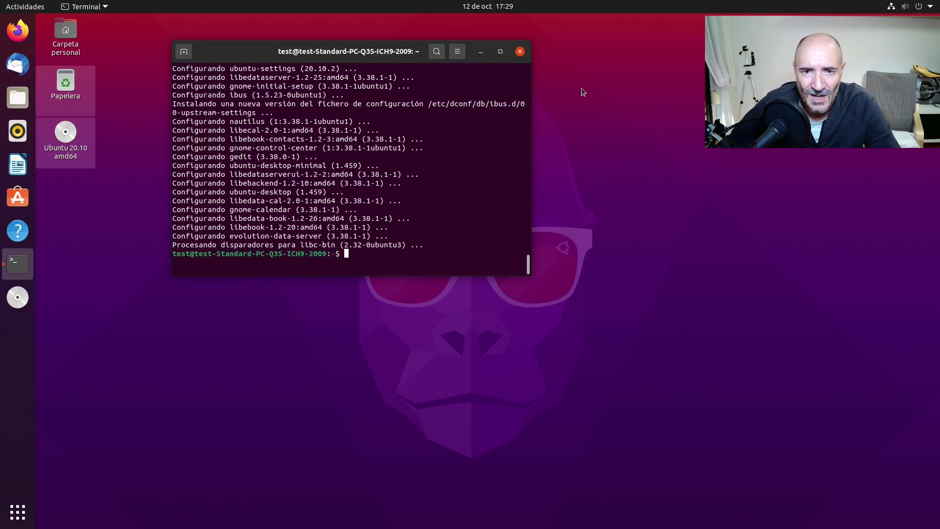
# Close Terminal and restart the Ubuntu guest through Apagar… > Reiniciar, confirming Reiniciar
pyautogui.click(519, 52)
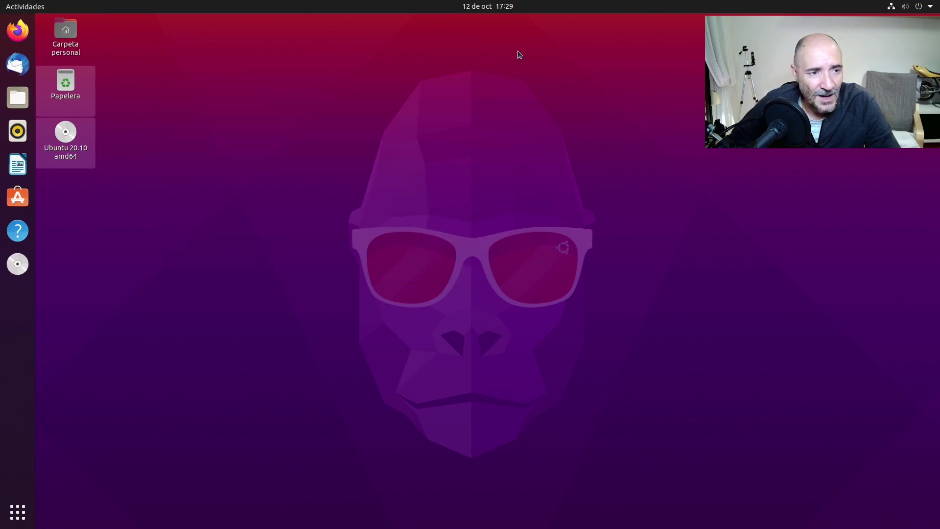
pyautogui.click(911, 6)
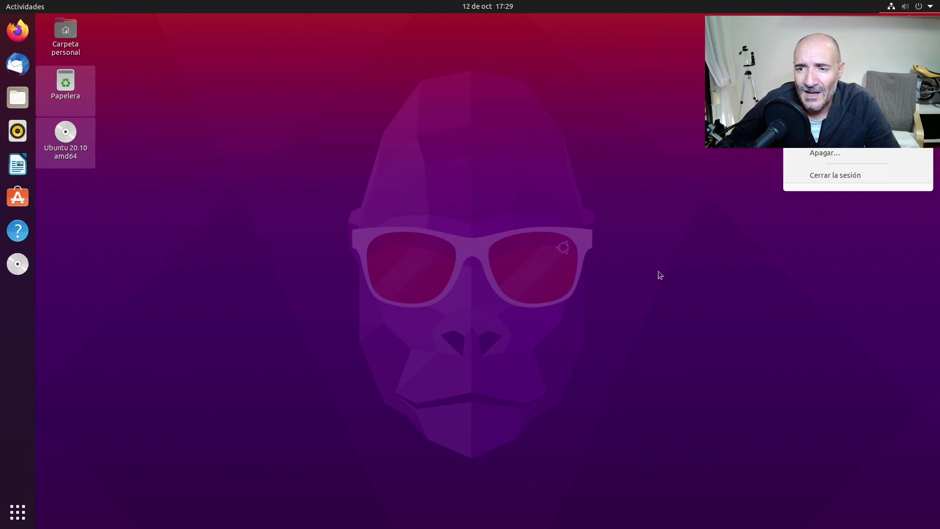
pyautogui.click(832, 135)
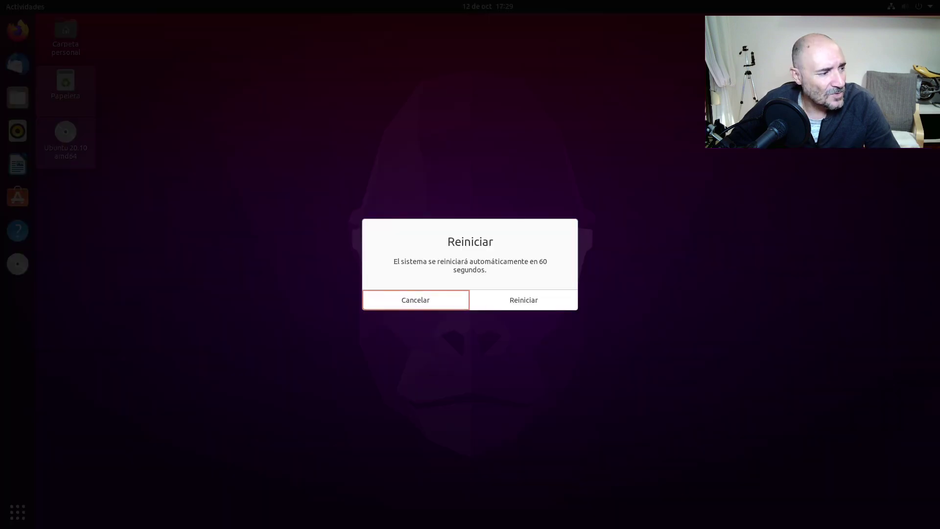
pyautogui.click(537, 304)
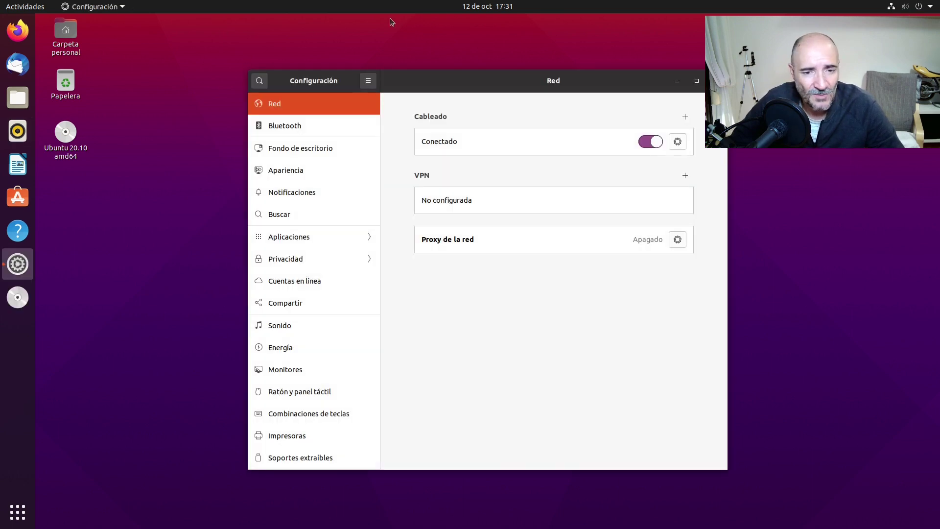
# Show the Acerca de system details page, then open the Actualizaciones de software settings
pyautogui.moveTo(465, 81); pyautogui.dragTo(407, 54)
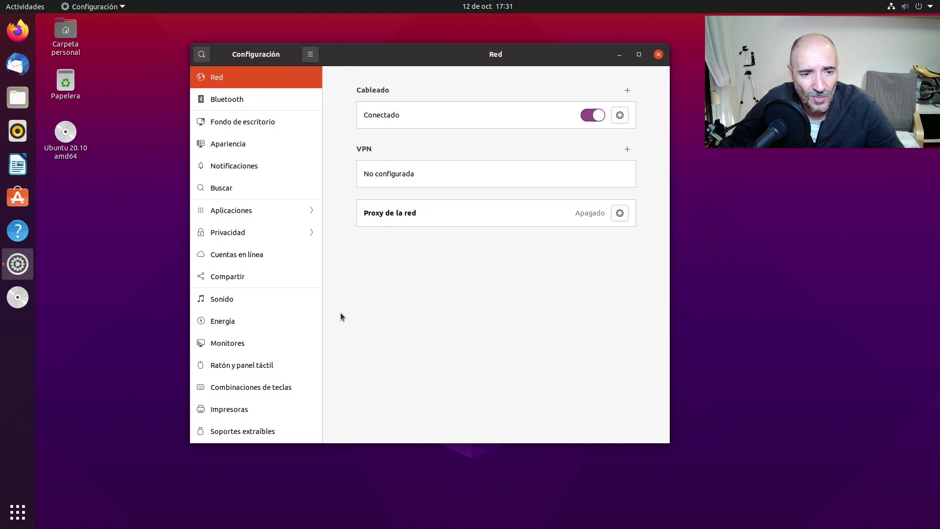
pyautogui.scroll(-5, 240, 394)
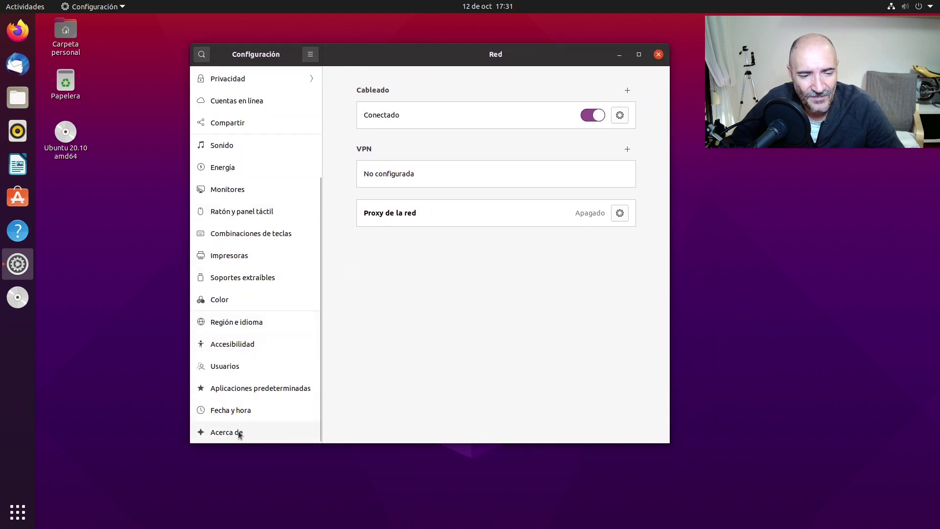
pyautogui.click(245, 429)
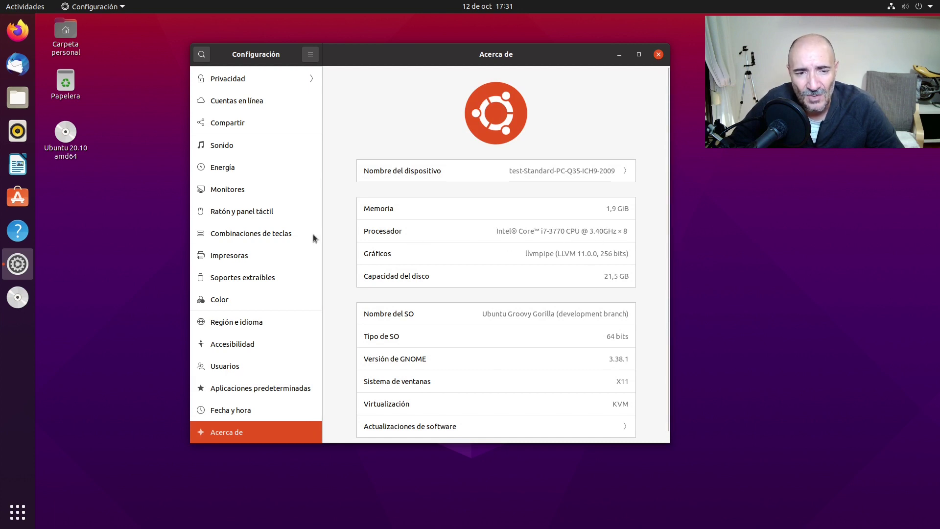
pyautogui.scroll(-1, 445, 222)
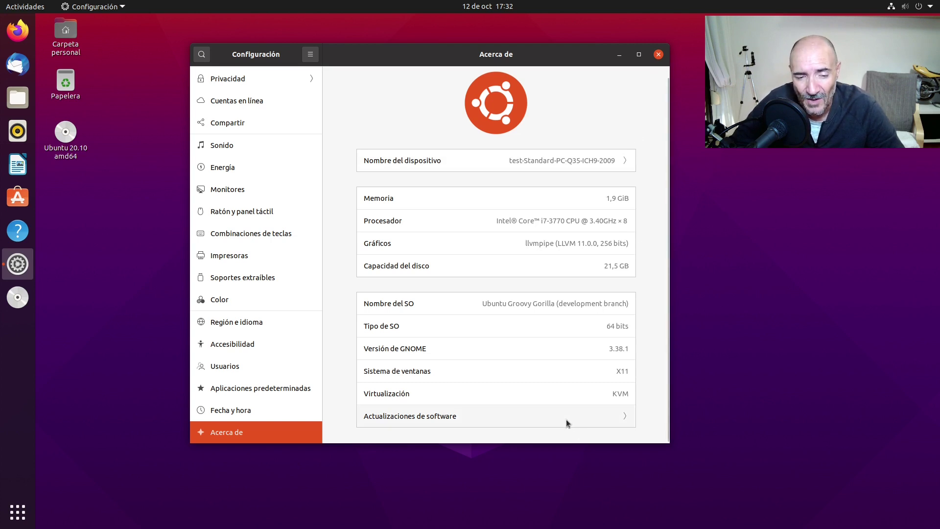
pyautogui.click(621, 418)
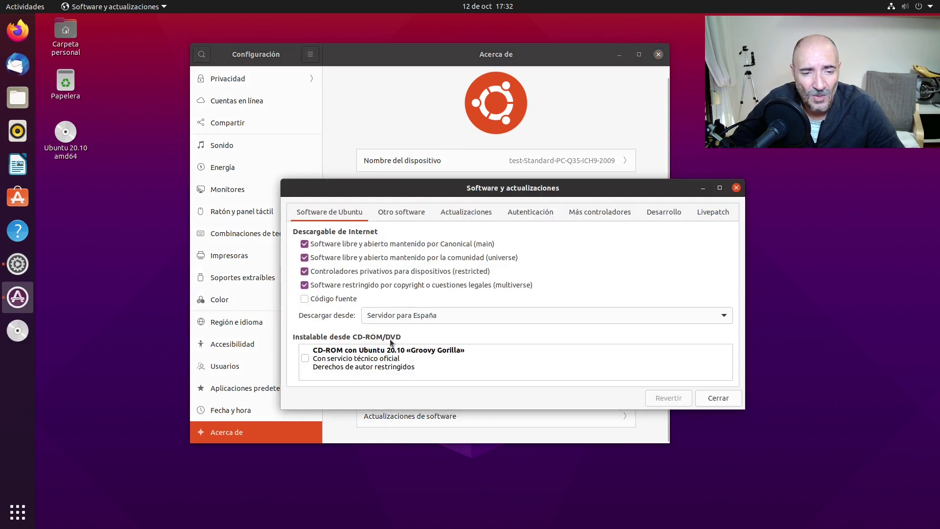
# Review the Otro software and Software de Ubuntu tabs, then close without changes
pyautogui.click(397, 213)
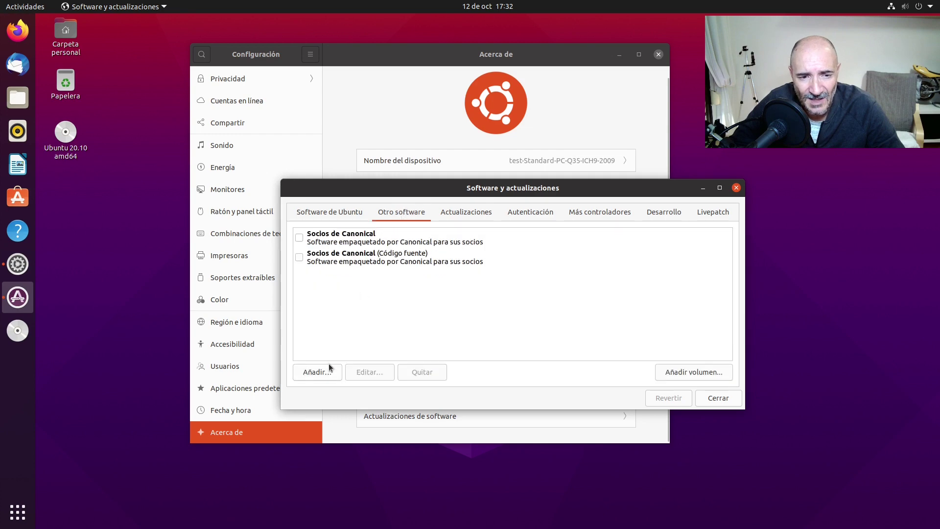
pyautogui.click(343, 210)
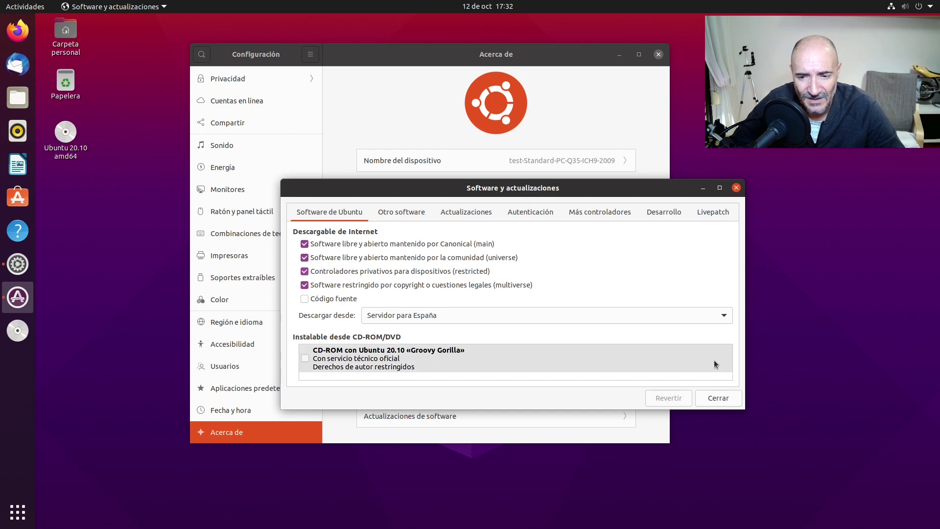
pyautogui.click(714, 398)
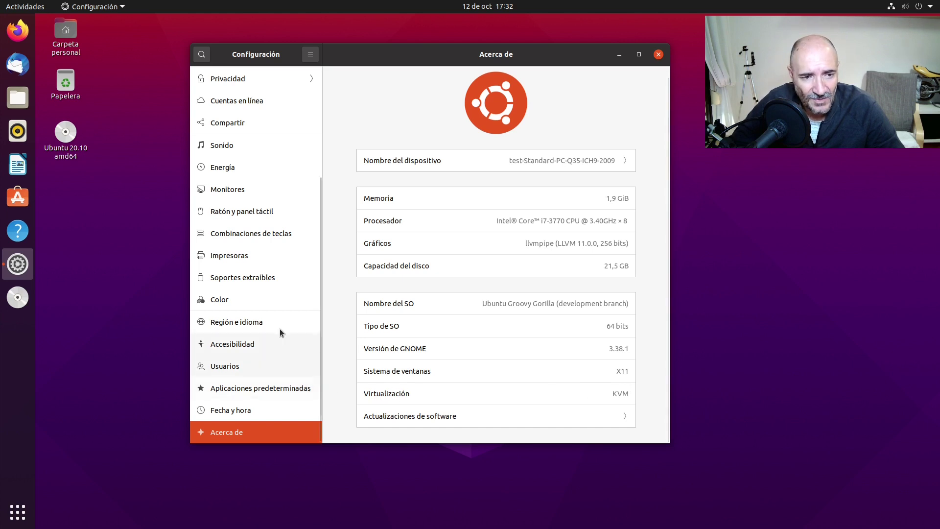
# Browse the Sonido page's Line Out and Line In devices and enlarge the Settings window
pyautogui.click(225, 149)
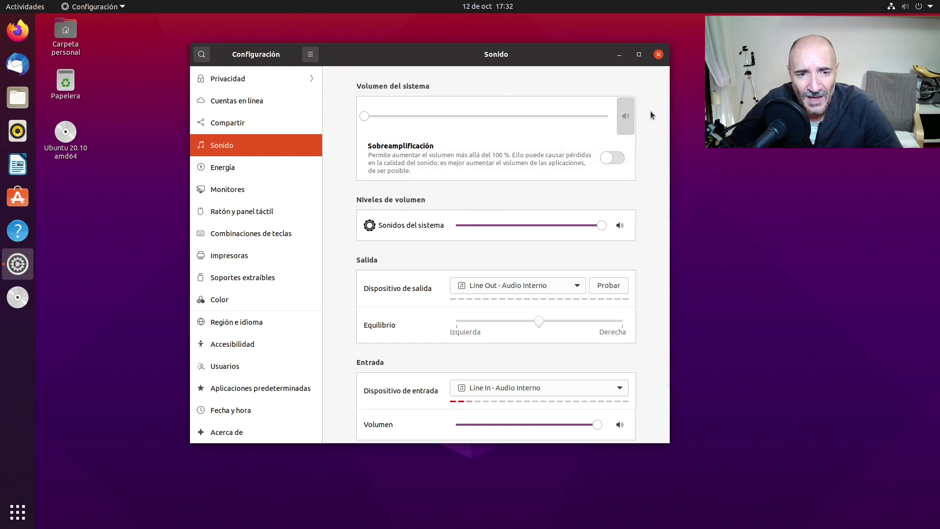
pyautogui.scroll(-3, 639, 160)
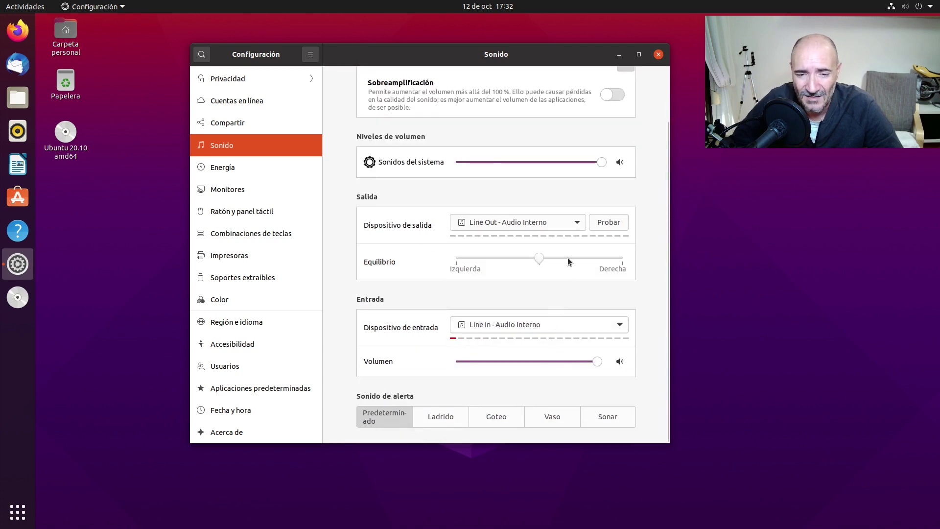
pyautogui.scroll(3, 645, 199)
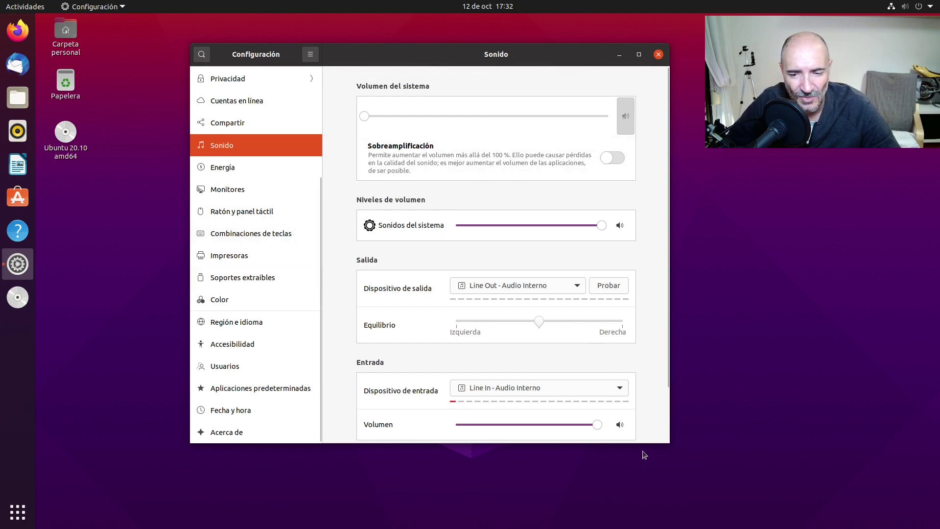
pyautogui.moveTo(669, 443); pyautogui.dragTo(771, 510)
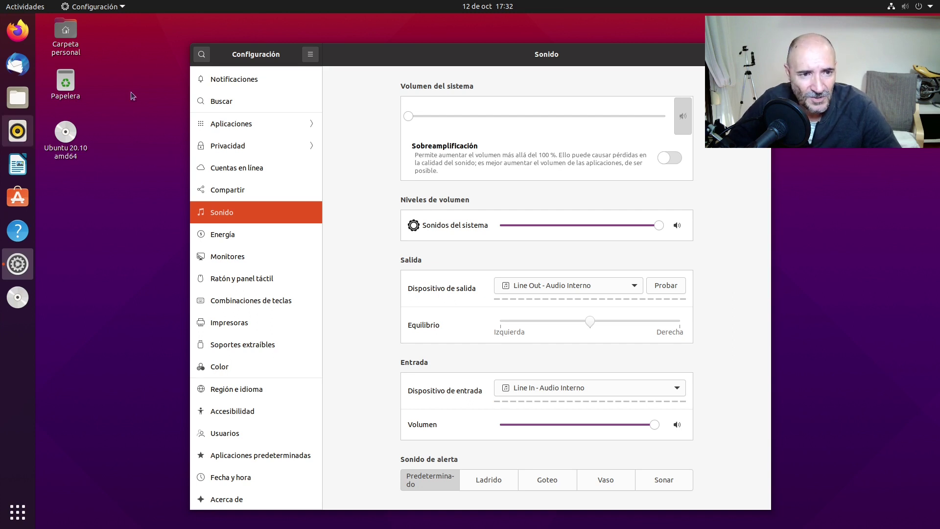
# Close Settings and open Files at the home folder, shifting its window right
pyautogui.click(759, 54)
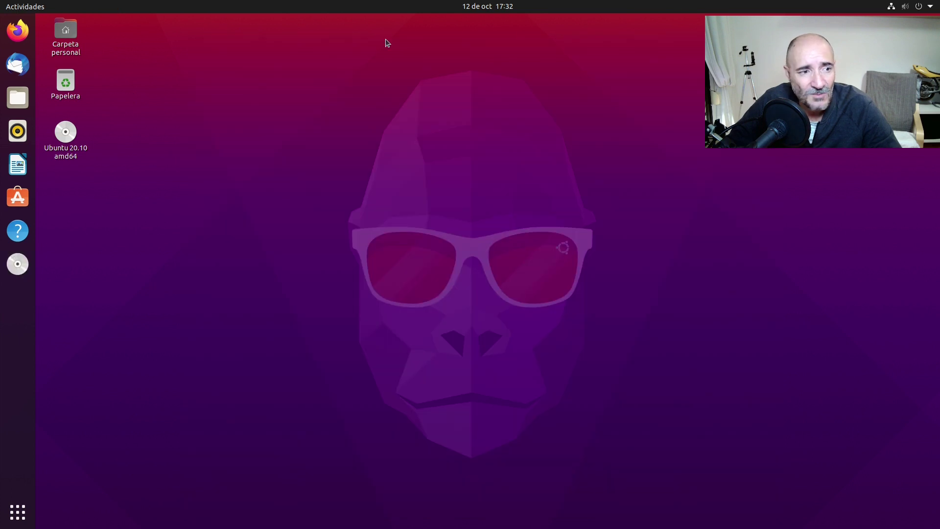
pyautogui.click(17, 97)
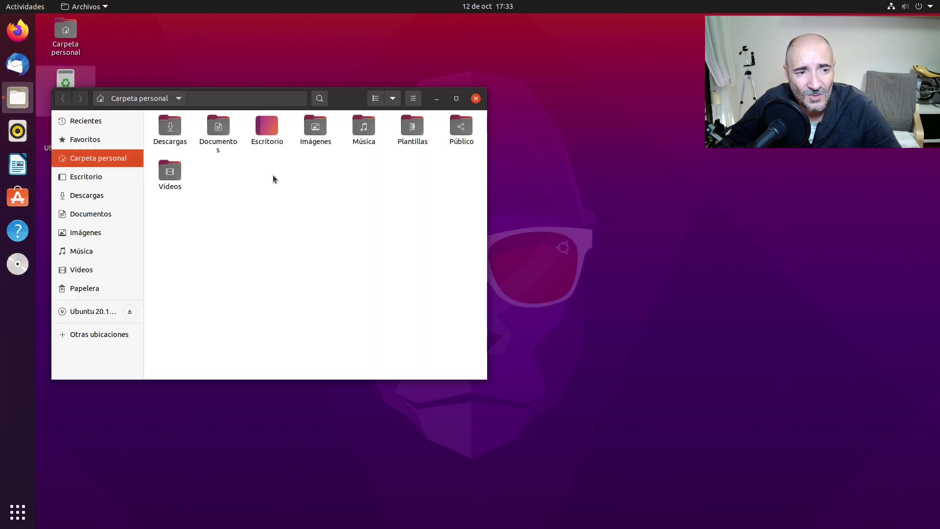
pyautogui.moveTo(340, 99); pyautogui.dragTo(453, 107)
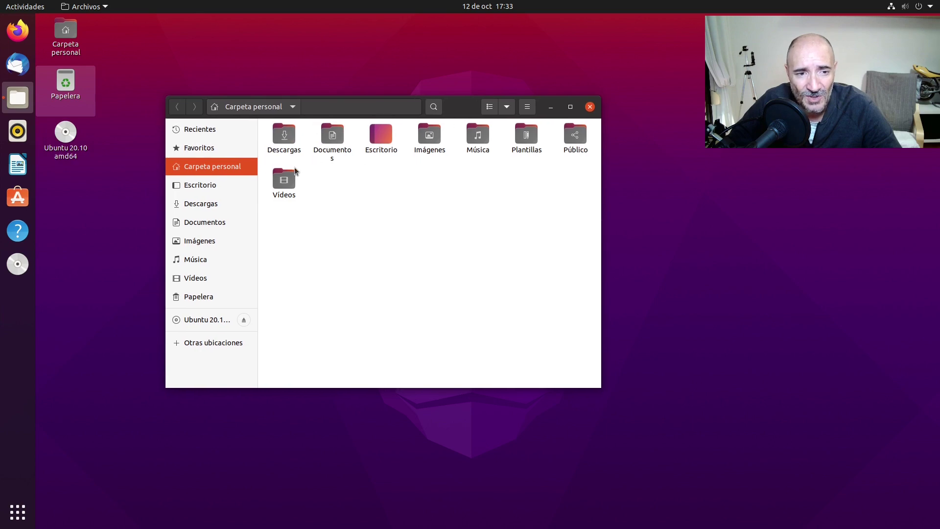
# Peek into the empty Música folder and Favoritos, return to Carpeta personal, and reposition the window
pyautogui.doubleClick(489, 141)
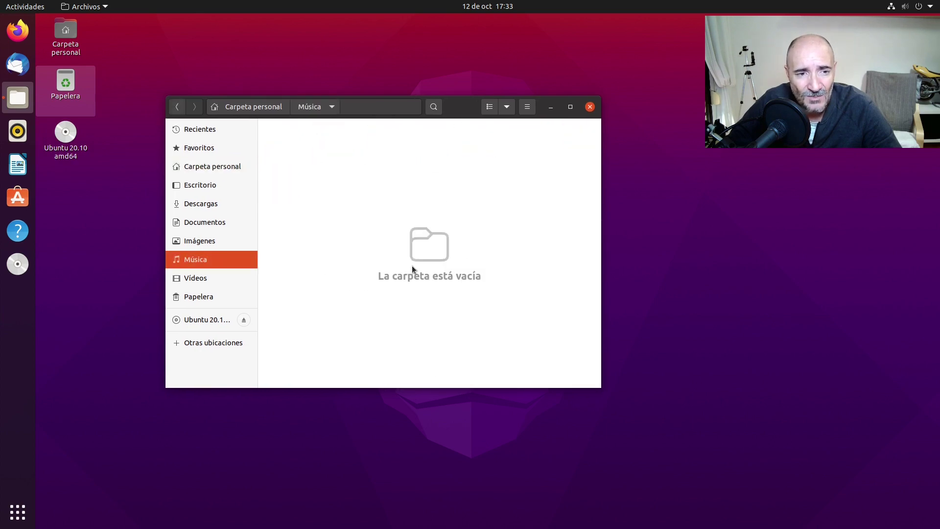
pyautogui.click(224, 155)
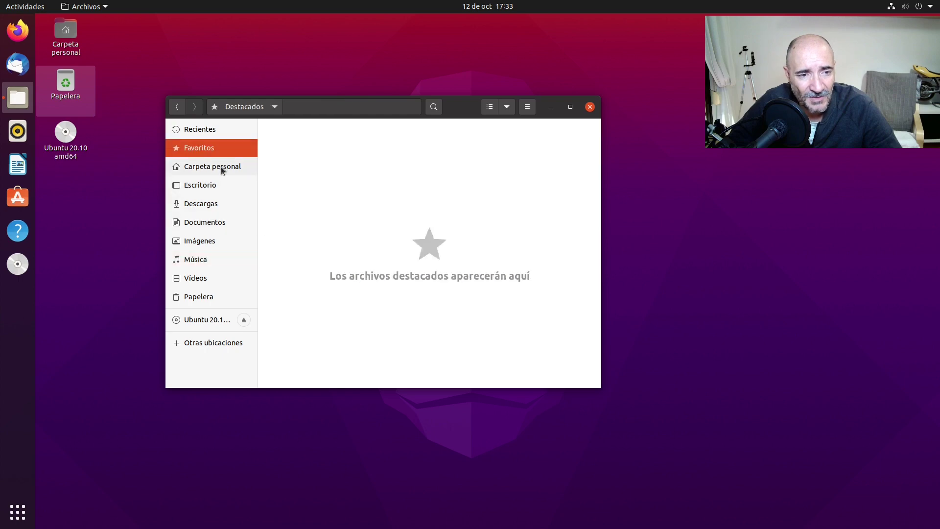
pyautogui.click(220, 169)
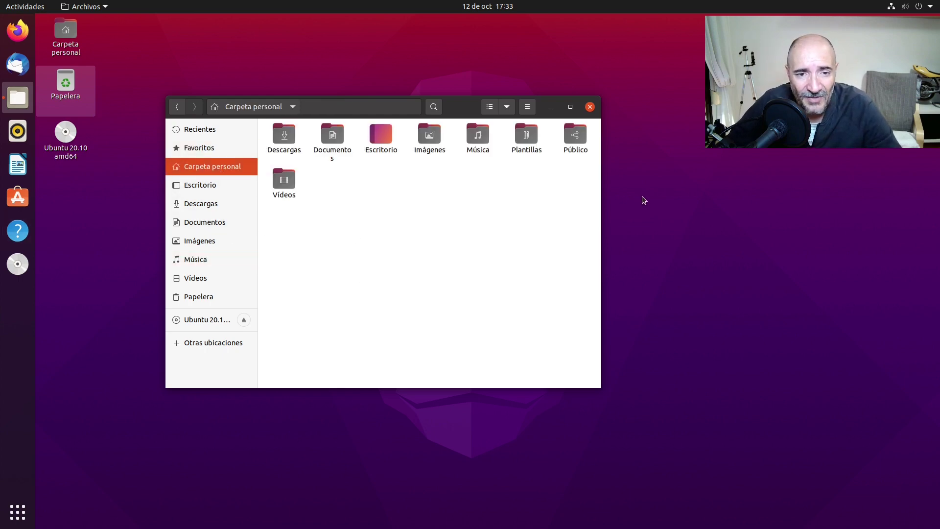
pyautogui.moveTo(464, 109); pyautogui.dragTo(528, 126)
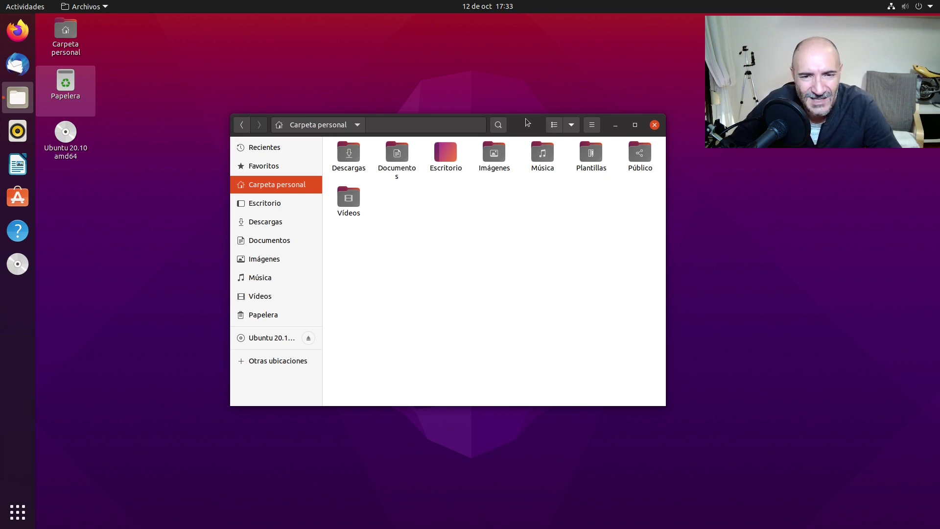
pyautogui.moveTo(525, 119); pyautogui.dragTo(515, 83)
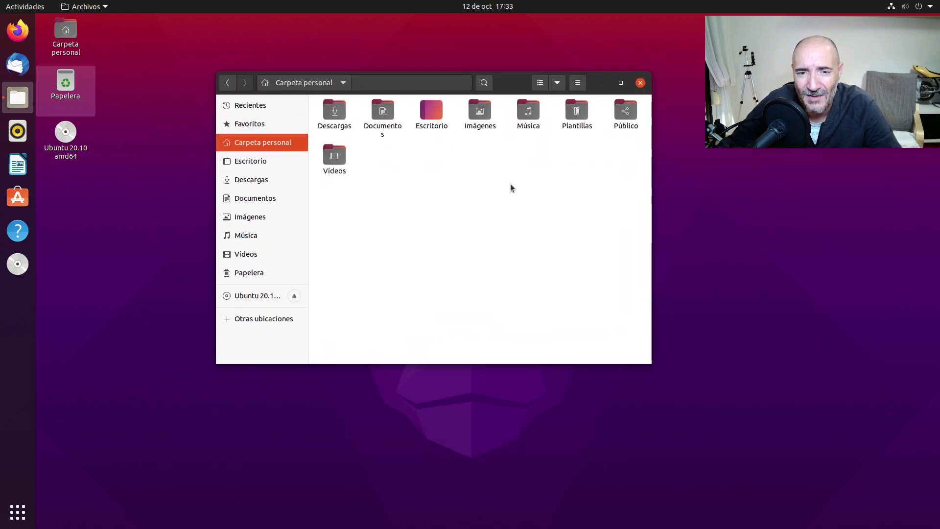
pyautogui.moveTo(509, 185); pyautogui.dragTo(551, 216)
pyautogui.moveTo(507, 80); pyautogui.dragTo(535, 115)
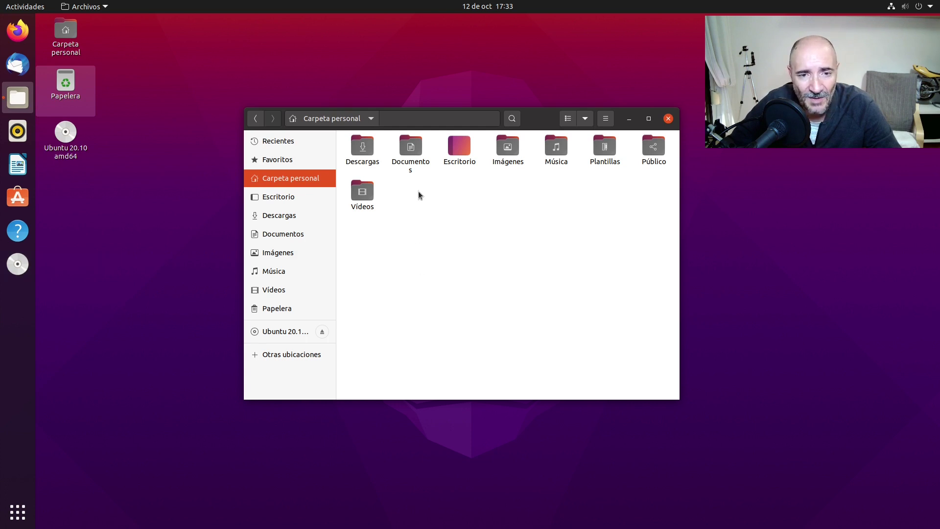
# Create a desktop folder named ddsds, open it to confirm it is empty, and close it
pyautogui.rightClick(117, 264)
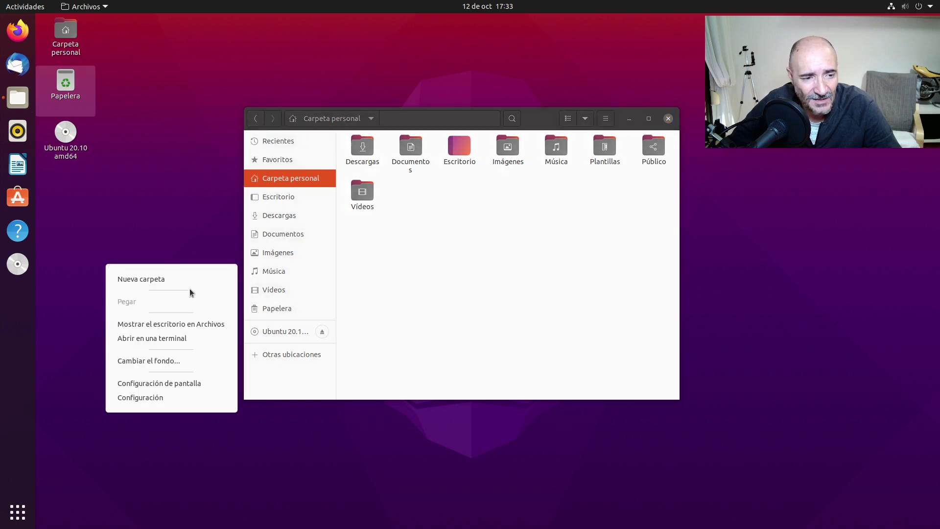
pyautogui.click(177, 278)
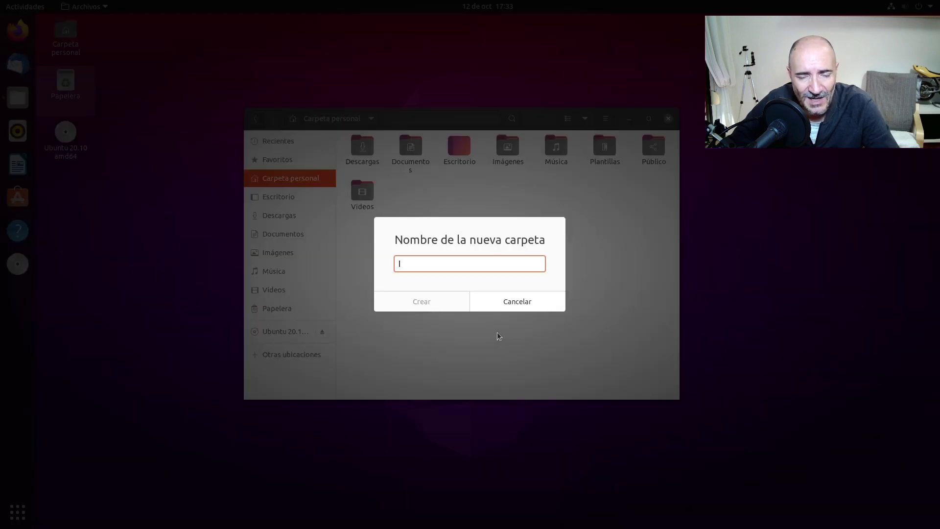
pyautogui.write('ddsds')
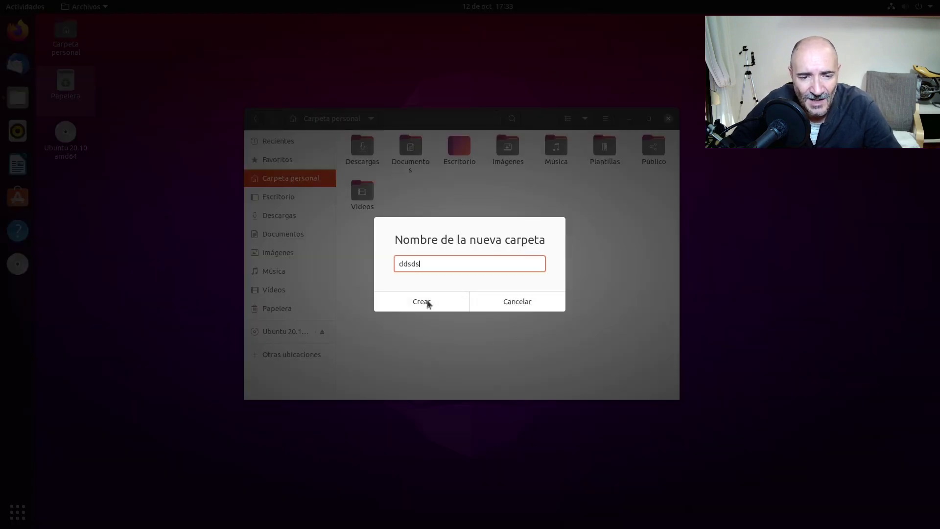
pyautogui.click(425, 301)
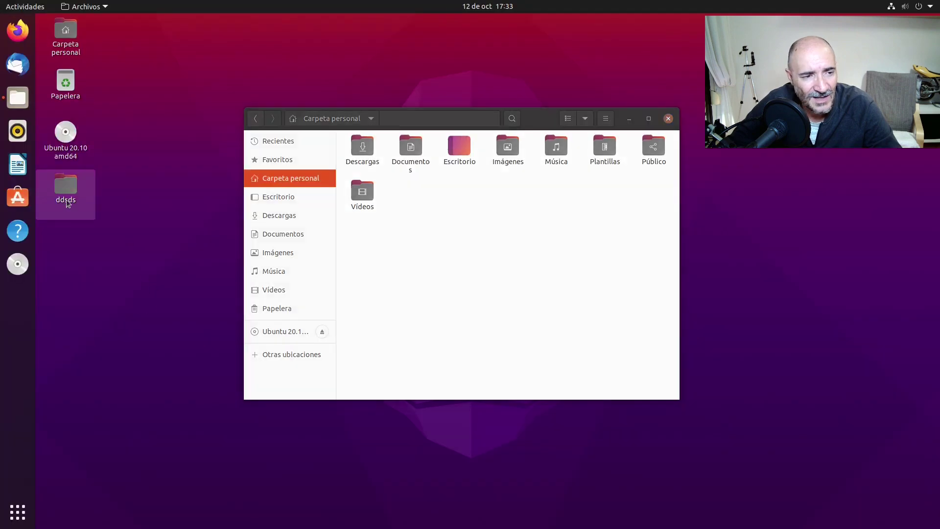
pyautogui.doubleClick(66, 187)
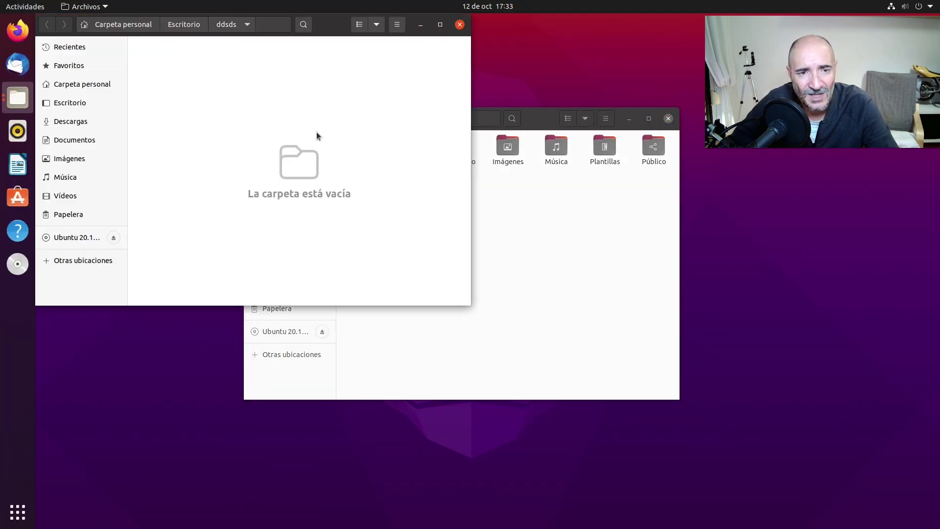
pyautogui.click(460, 24)
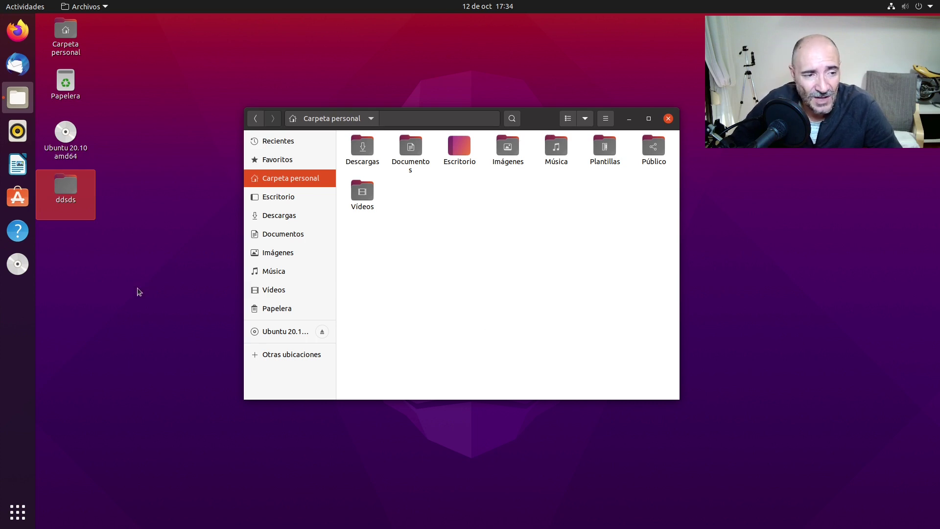
# Select Escritorio, then all eight home folders, clear the selection, and close Carpeta personal
pyautogui.click(101, 265)
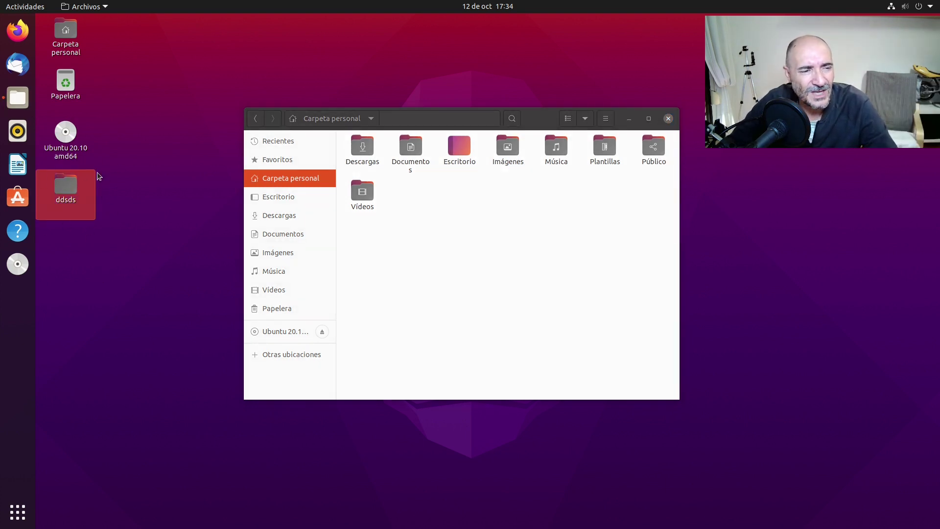
pyautogui.click(459, 153)
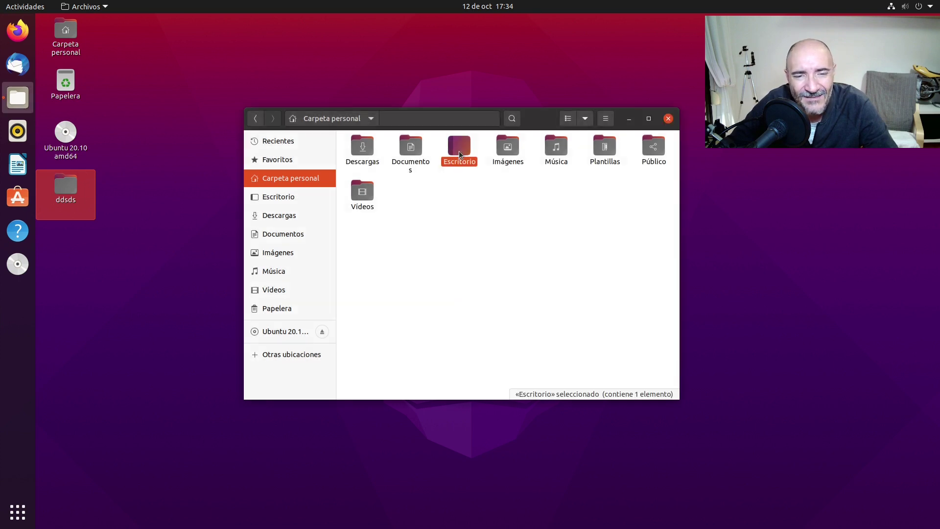
pyautogui.moveTo(655, 248); pyautogui.dragTo(349, 138)
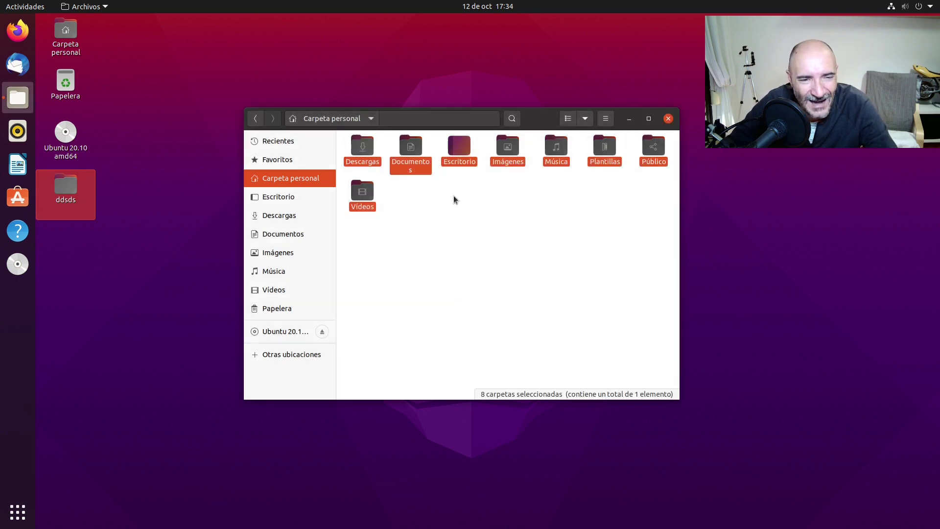
pyautogui.click(529, 274)
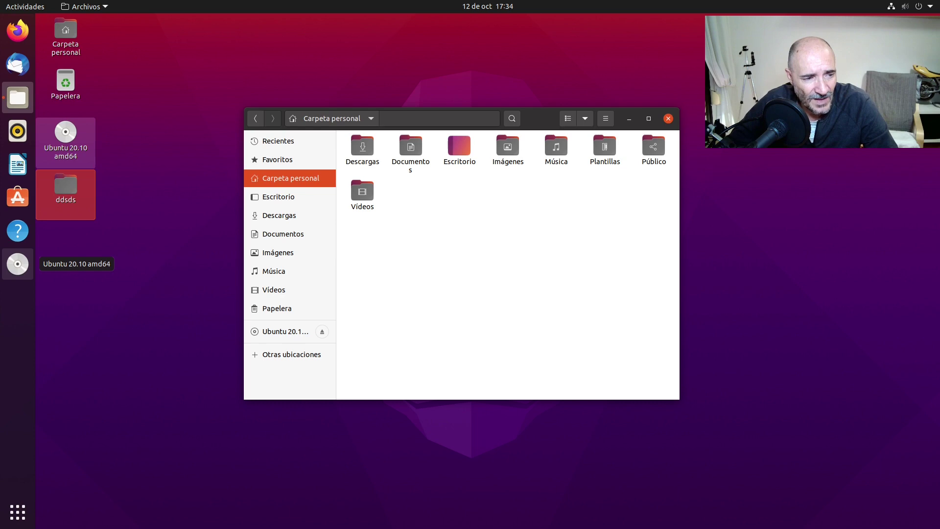
pyautogui.click(668, 118)
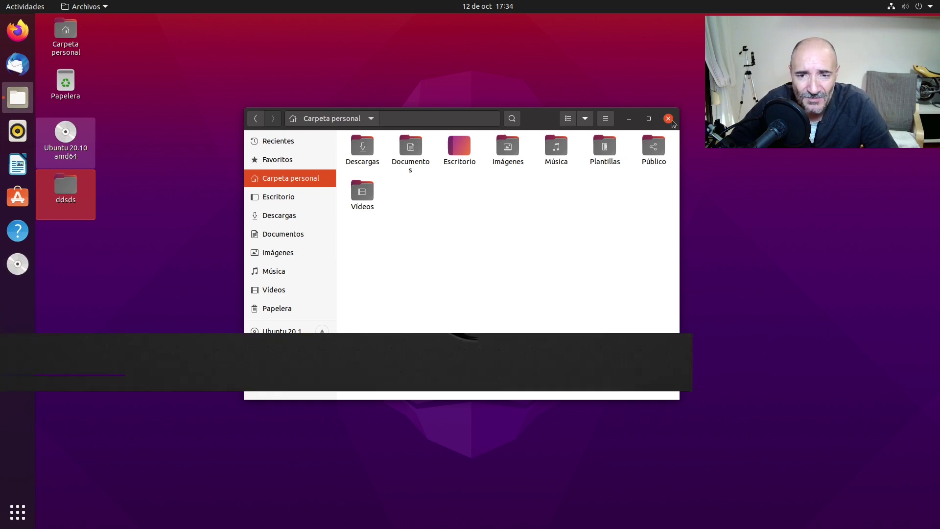
# Show the full app grid and scroll back and forth between its two pages
pyautogui.click(19, 512)
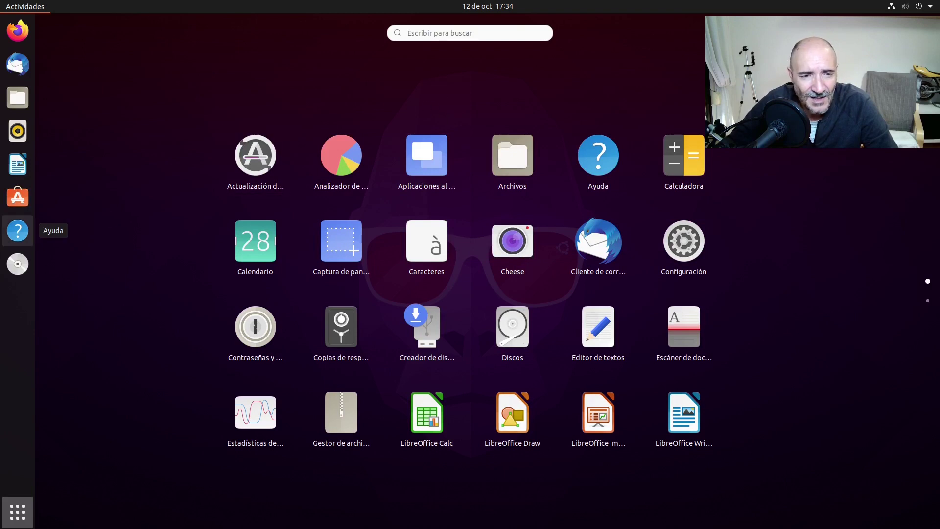
pyautogui.scroll(-1, 165, 274)
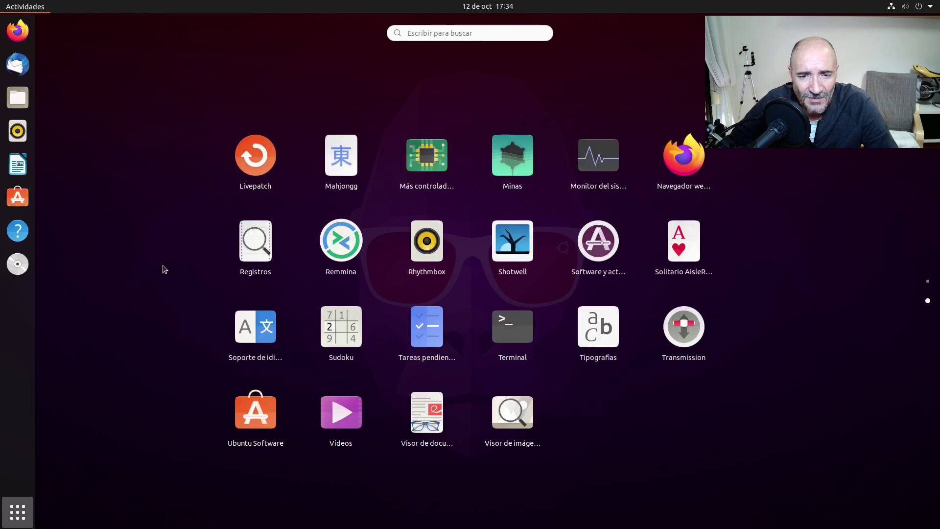
pyautogui.scroll(1, 168, 263)
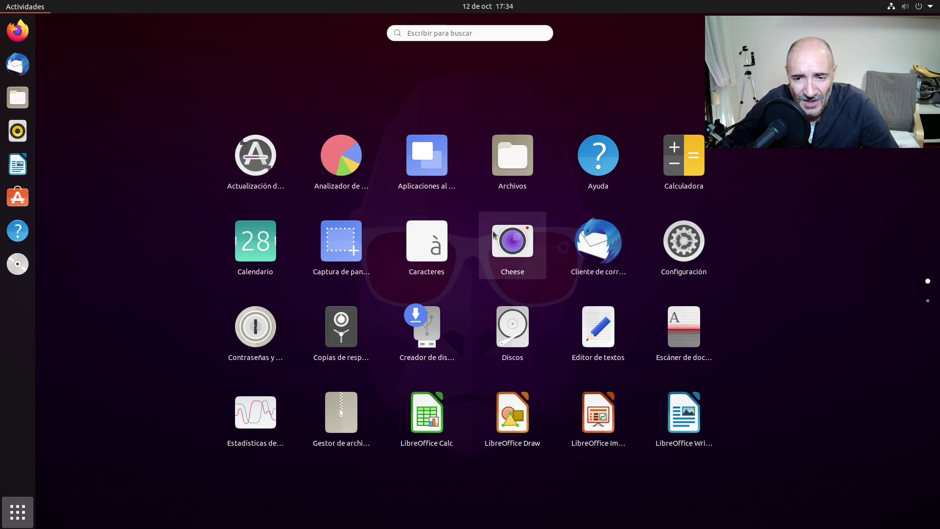
pyautogui.scroll(-1, 534, 288)
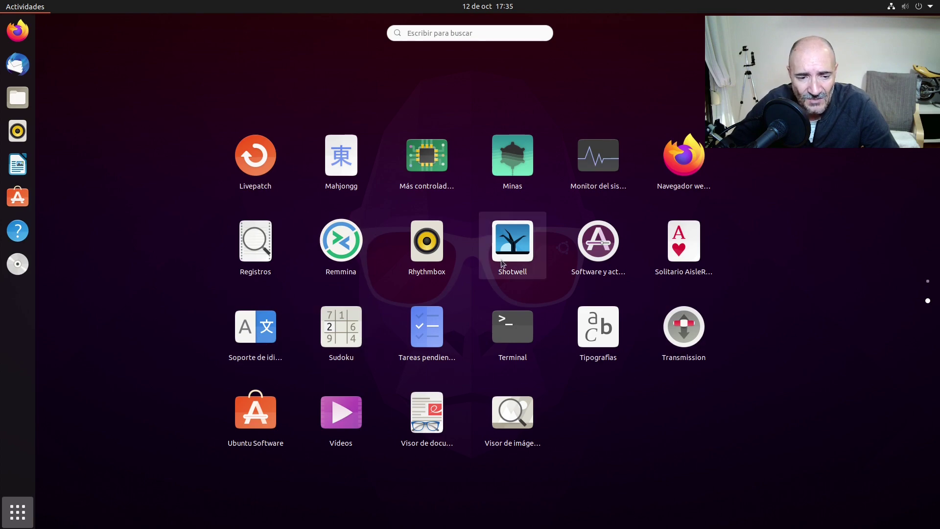
pyautogui.scroll(1, 502, 263)
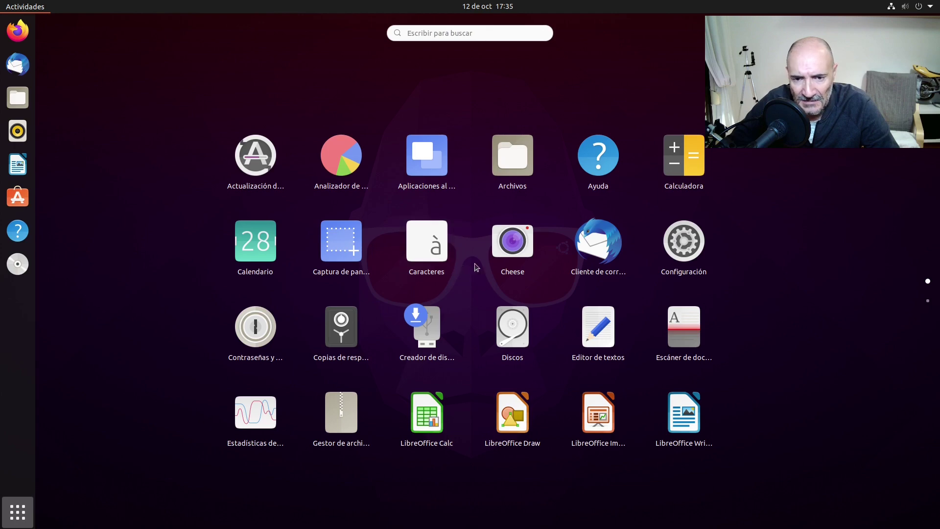
pyautogui.scroll(-1, 438, 355)
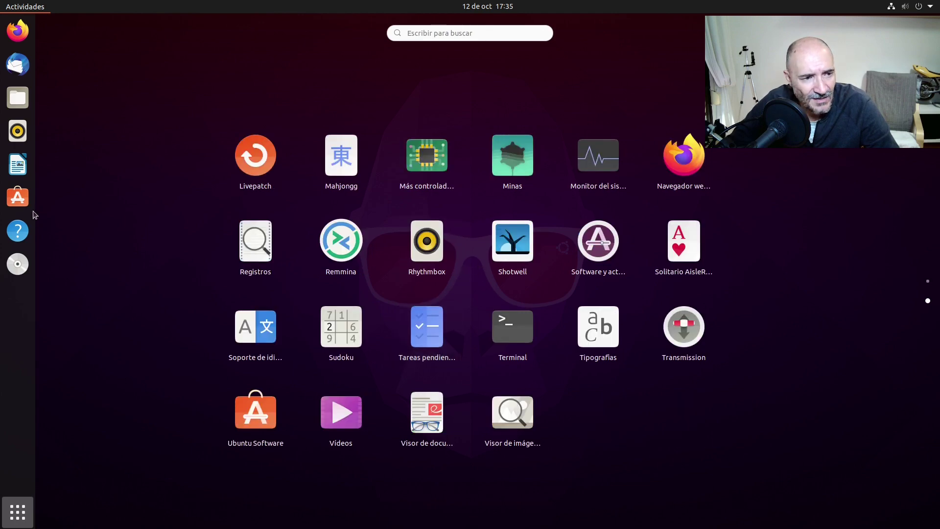
# Launch Ubuntu Software, move the ddsds folder to the trash, and reposition the store window
pyautogui.click(18, 198)
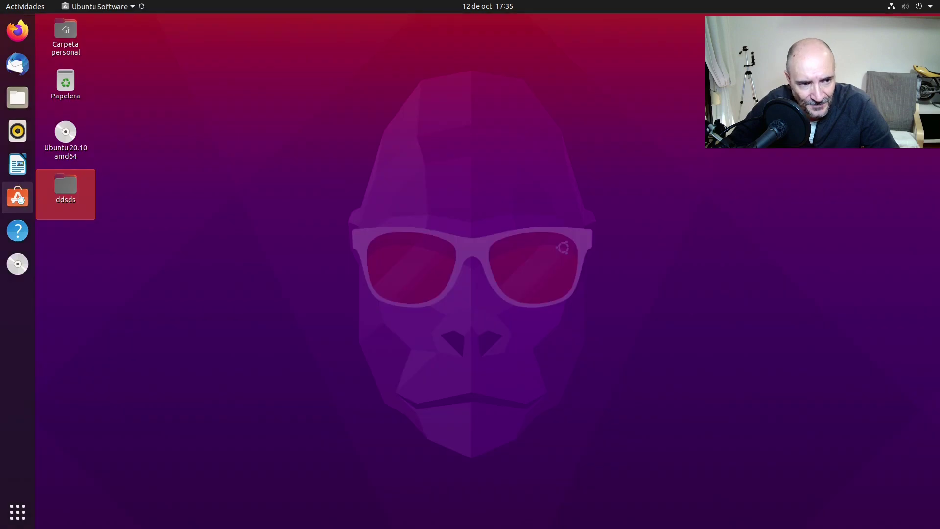
pyautogui.rightClick(81, 202)
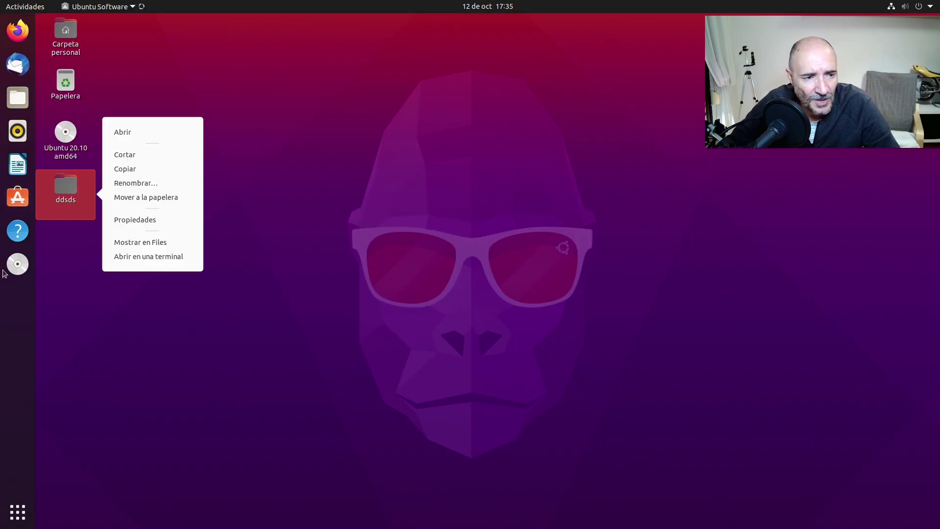
pyautogui.click(163, 200)
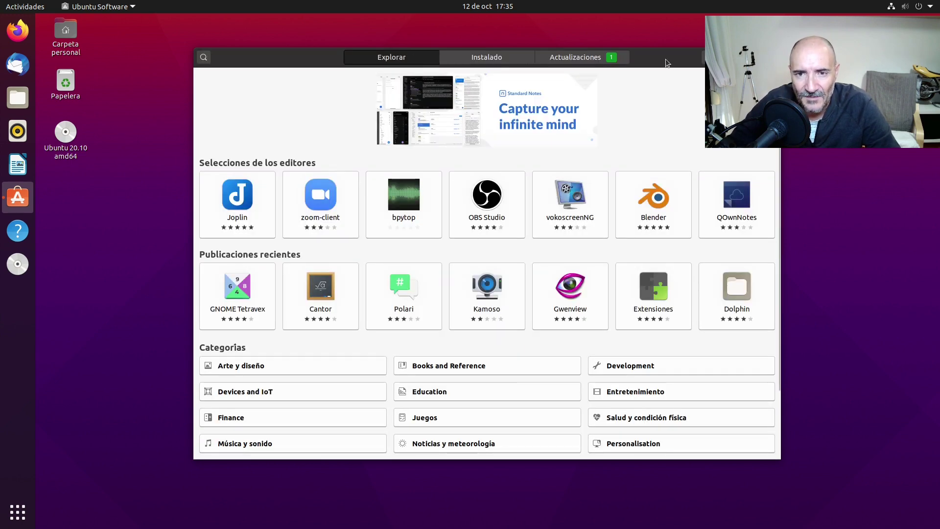
pyautogui.moveTo(670, 64); pyautogui.dragTo(610, 43)
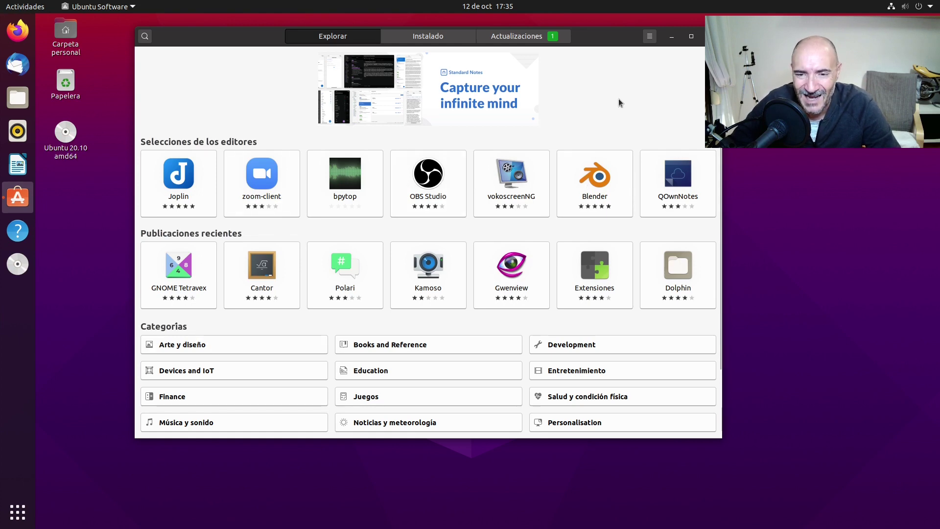
pyautogui.moveTo(598, 37); pyautogui.dragTo(608, 38)
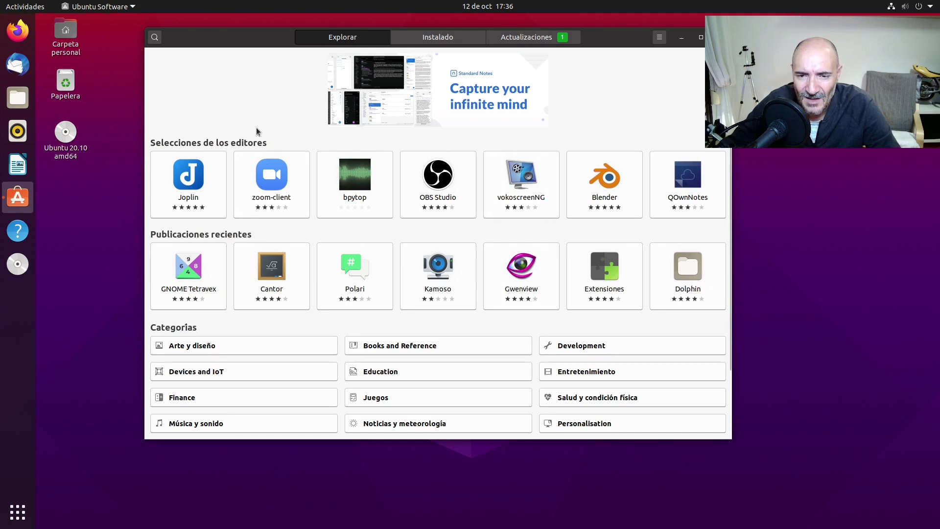
pyautogui.click(434, 178)
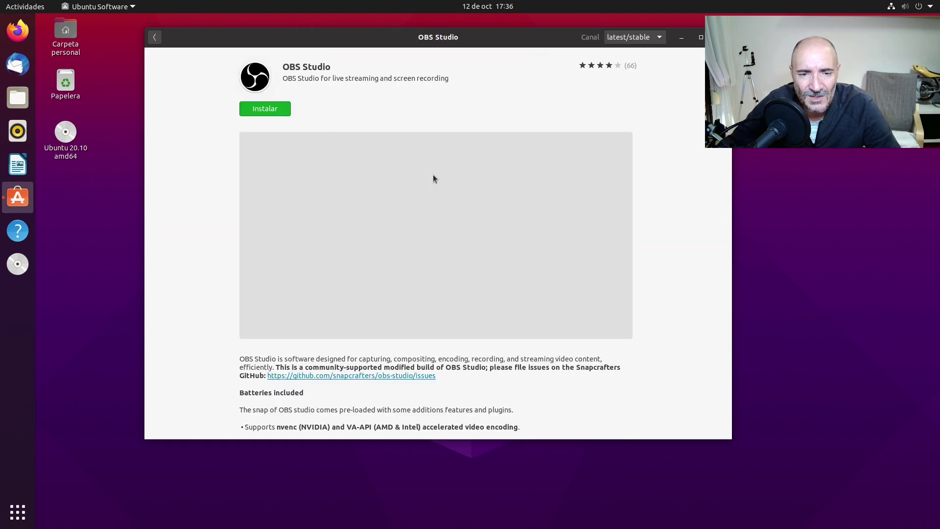
pyautogui.scroll(-10, 615, 302)
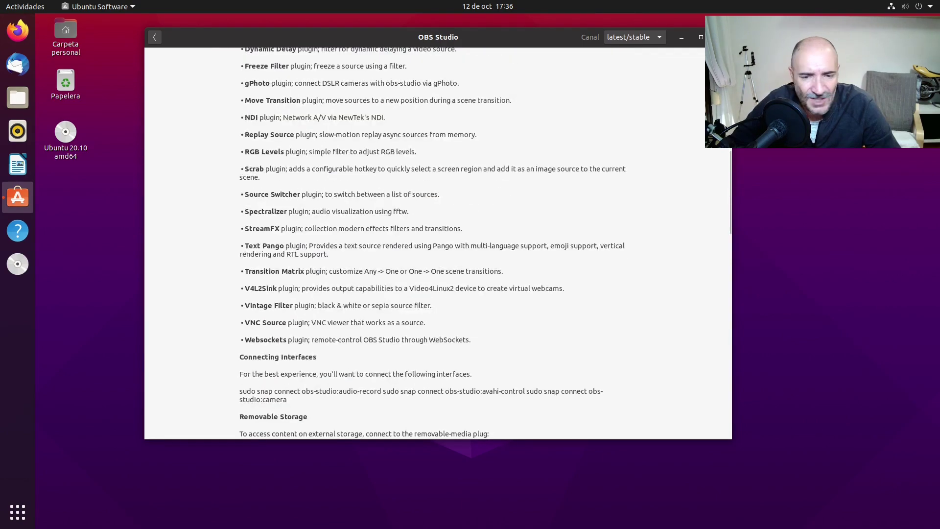
pyautogui.scroll(-5, 456, 228)
pyautogui.scroll(10, 482, 243)
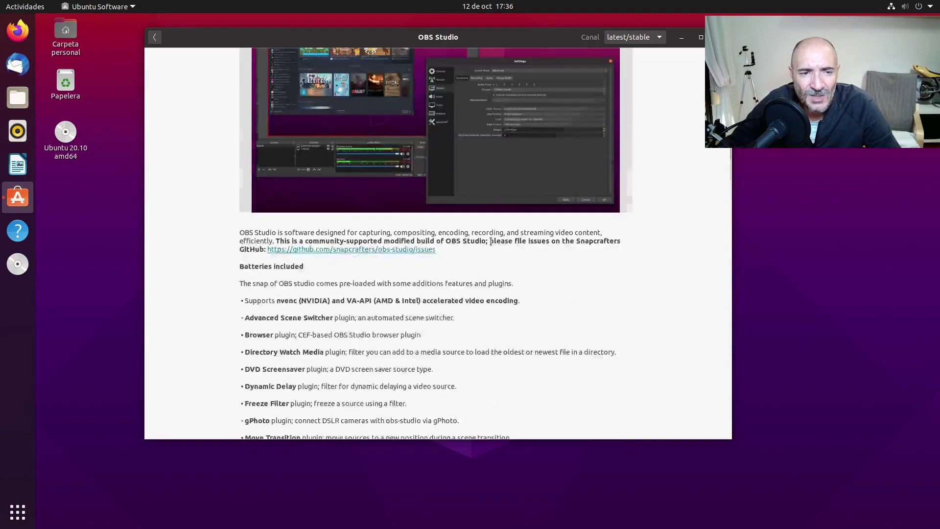
pyautogui.scroll(4, 493, 241)
pyautogui.scroll(-15, 548, 245)
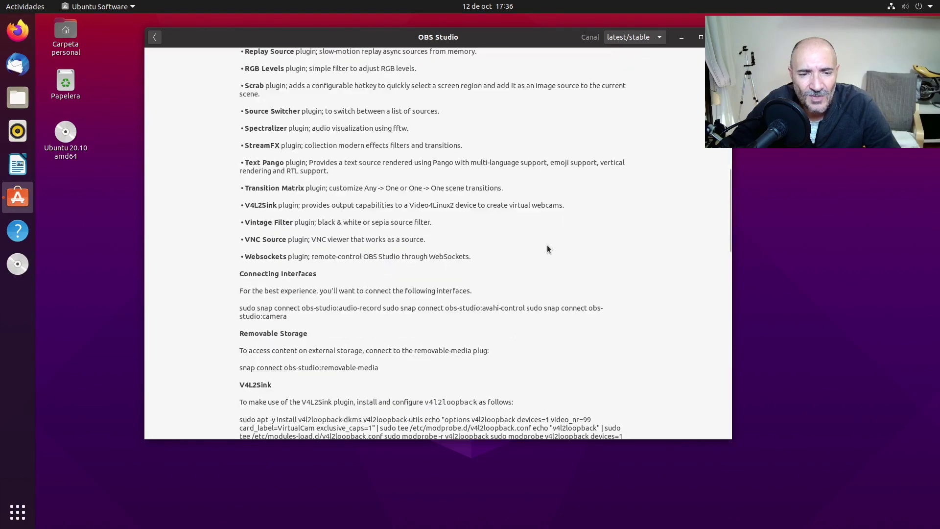
pyautogui.scroll(-5, 600, 254)
pyautogui.scroll(3, 602, 260)
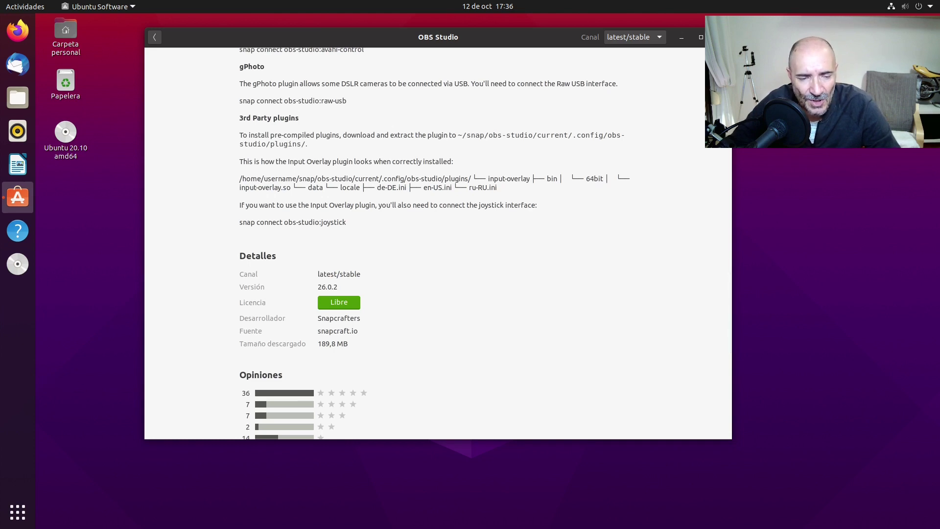
pyautogui.scroll(8, 538, 333)
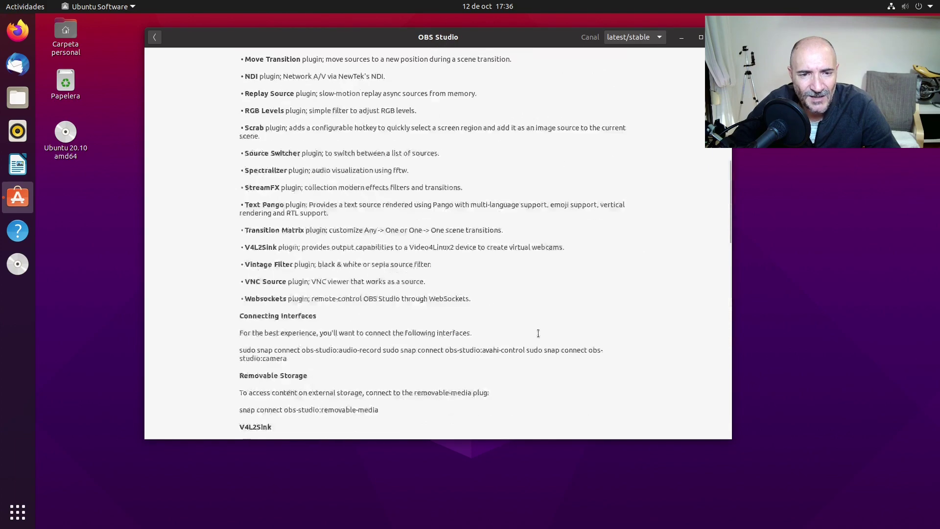
pyautogui.scroll(-10, 538, 333)
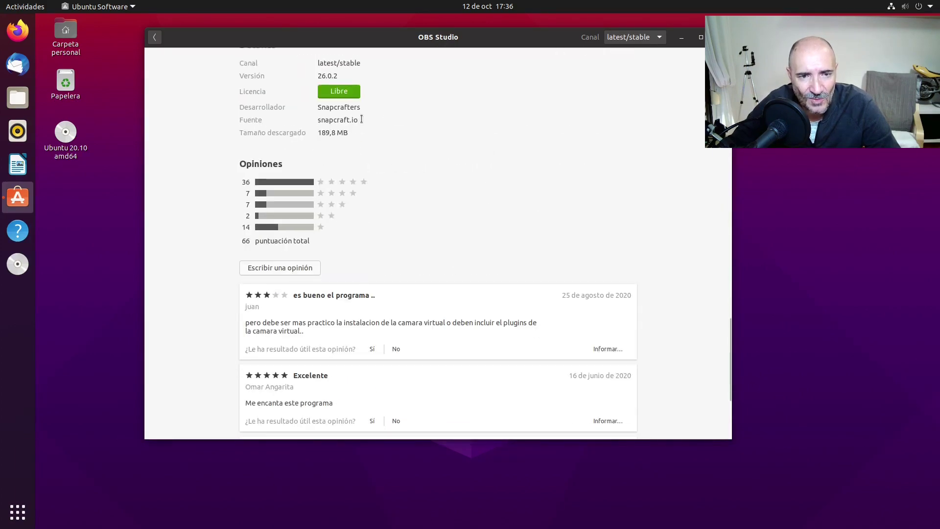
pyautogui.moveTo(361, 119); pyautogui.dragTo(308, 103)
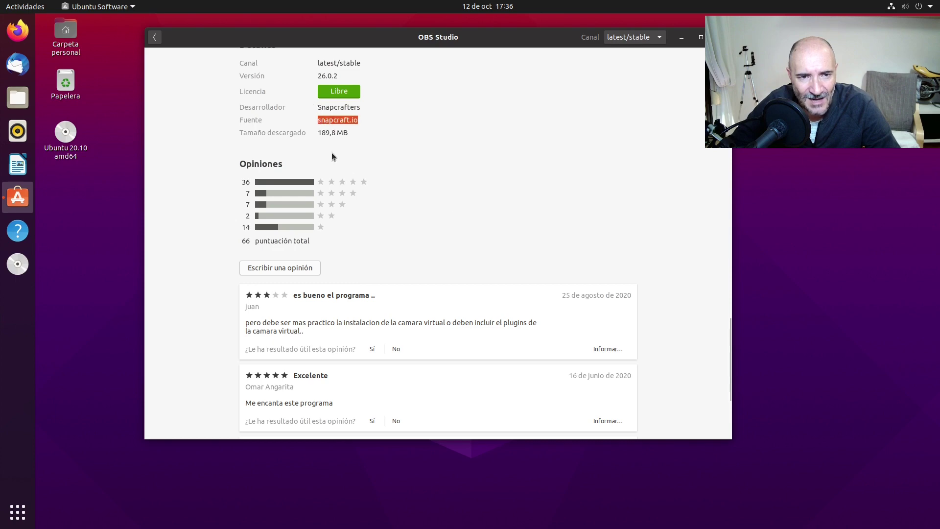
pyautogui.click(153, 42)
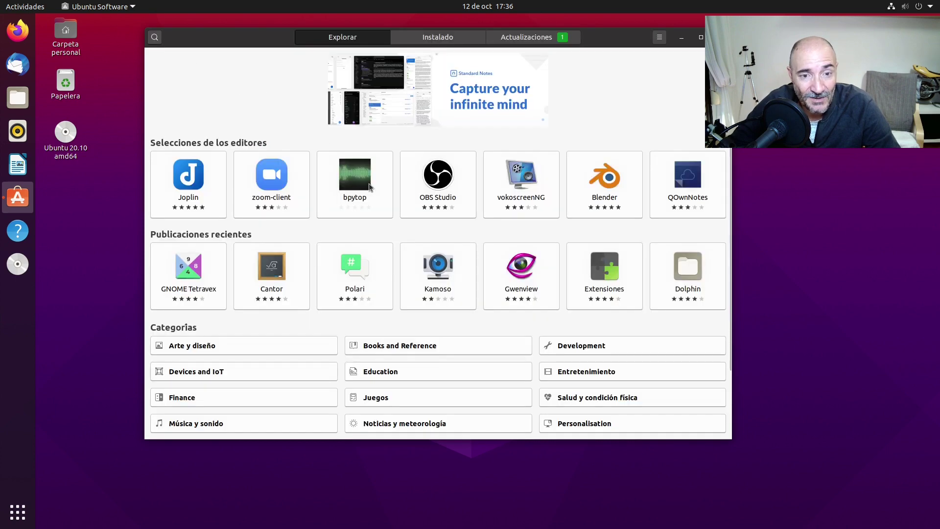
pyautogui.scroll(-2, 478, 192)
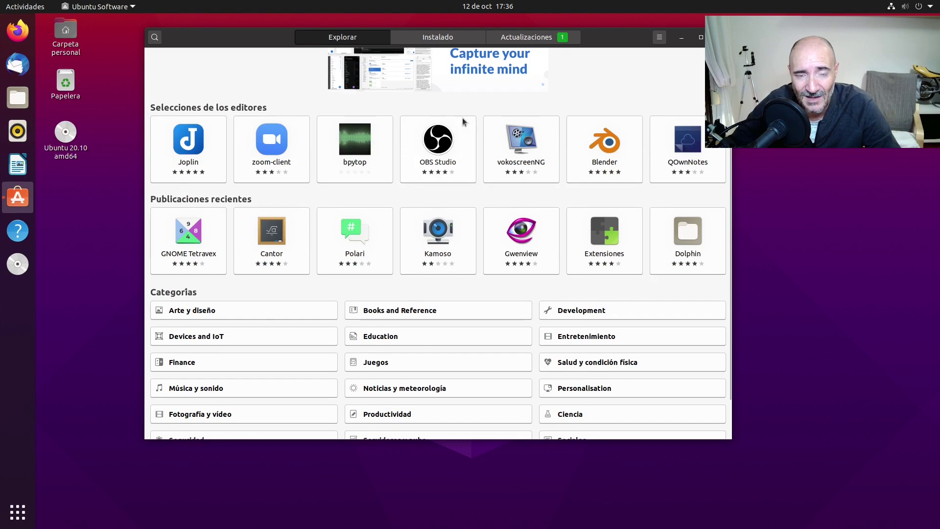
pyautogui.scroll(2, 462, 119)
pyautogui.write('gimp')
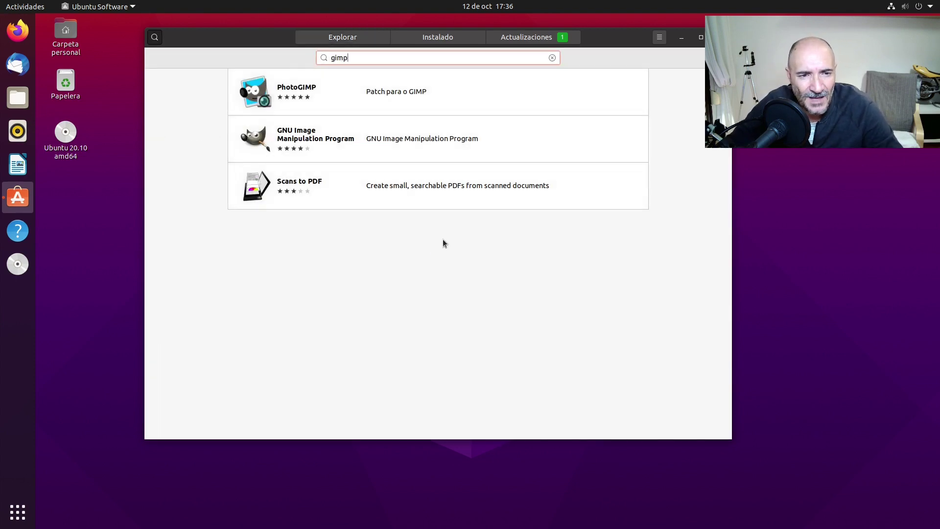
pyautogui.click(425, 128)
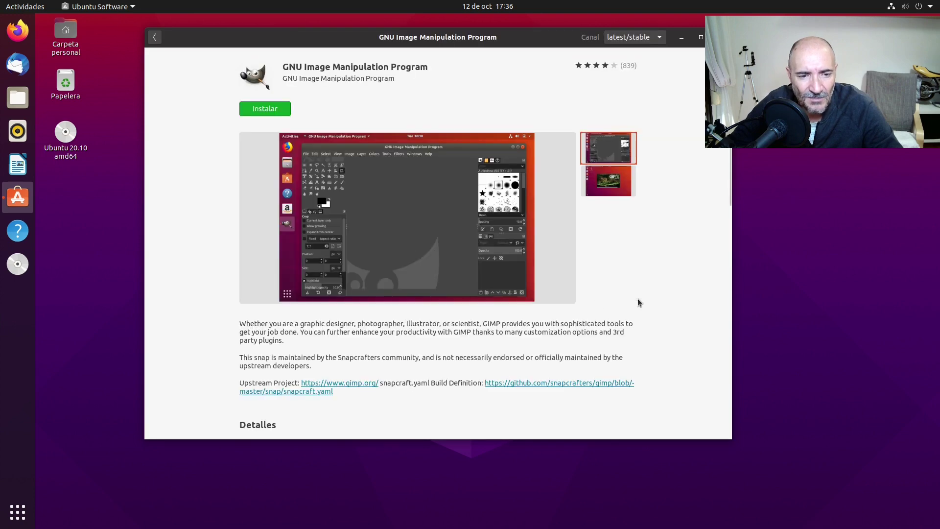
pyautogui.scroll(-10, 631, 298)
pyautogui.scroll(4, 422, 274)
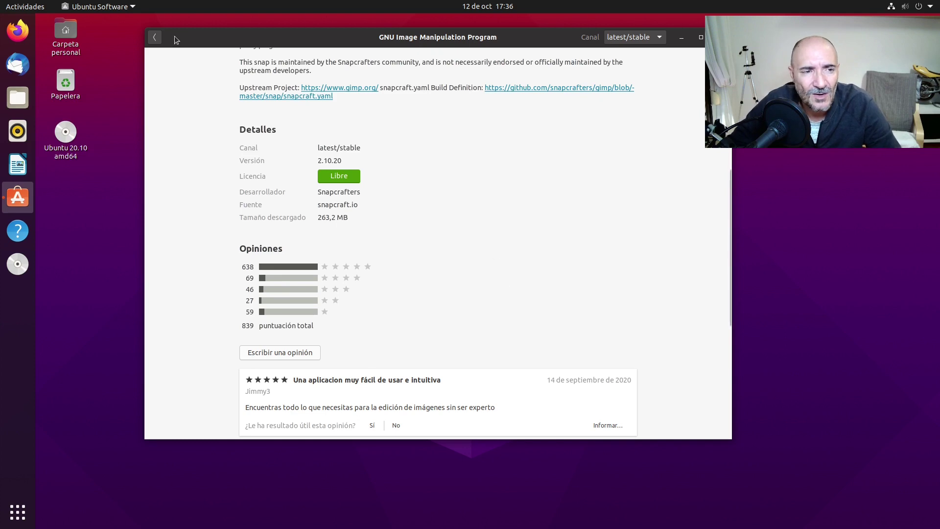
pyautogui.click(156, 37)
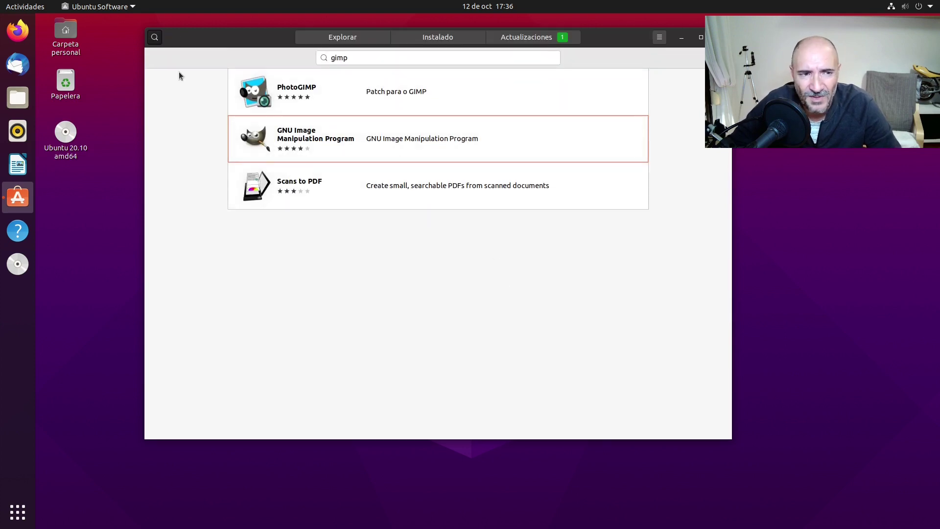
# Search for openshot, review the OpenShot Video Editor details page, then return to the results
pyautogui.doubleClick(343, 57)
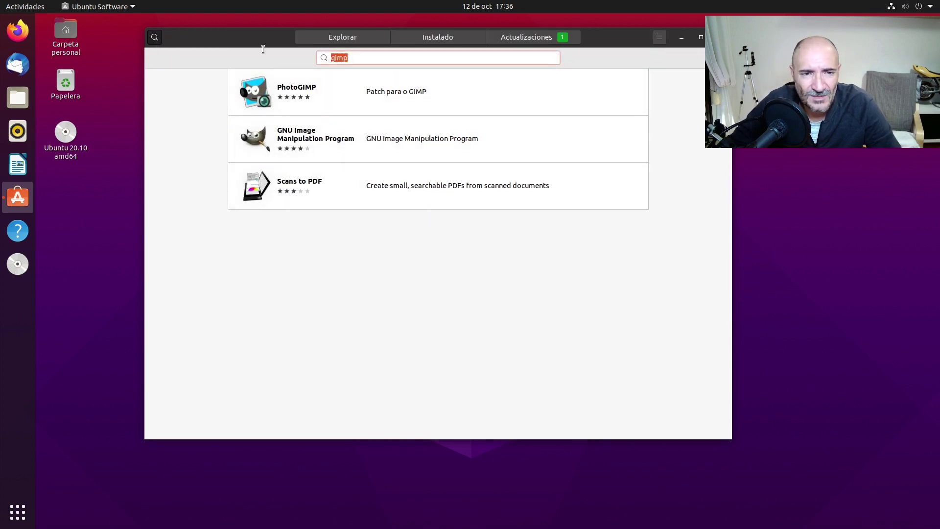
pyautogui.write('opens')
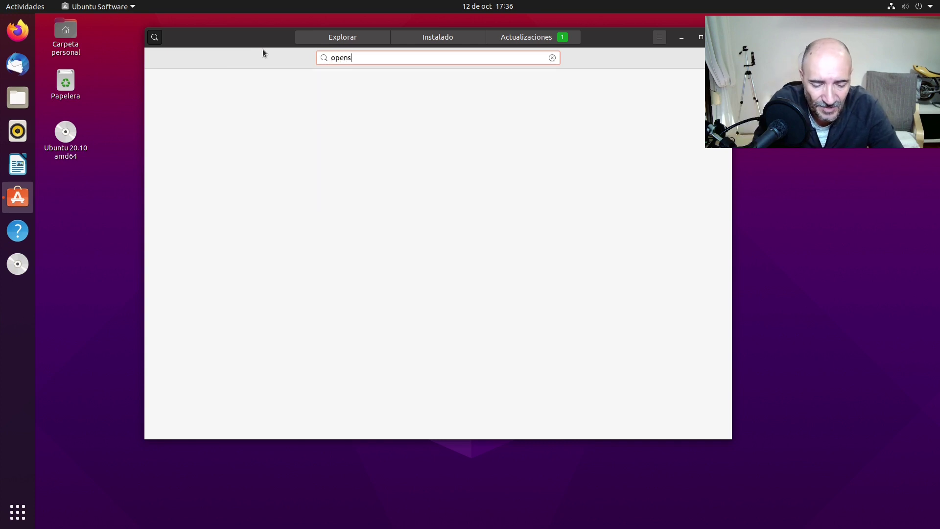
pyautogui.write('hot')
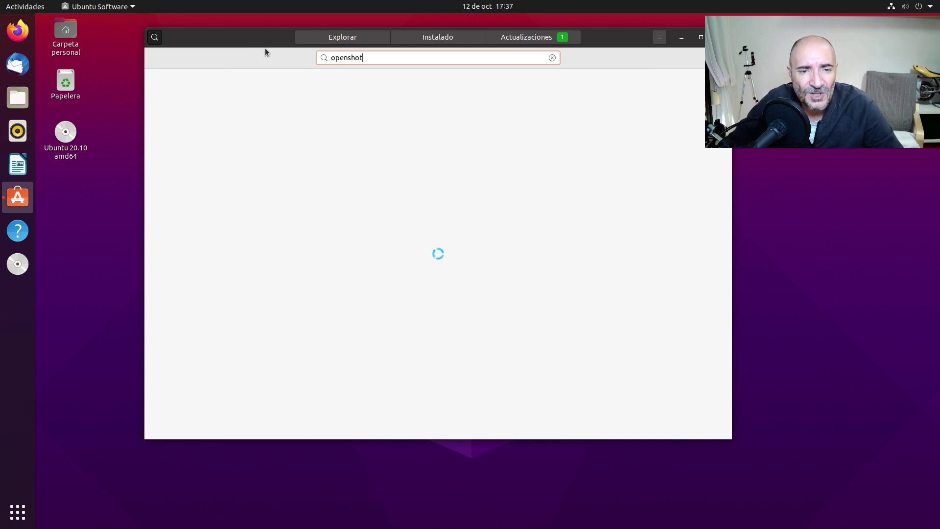
pyautogui.click(381, 96)
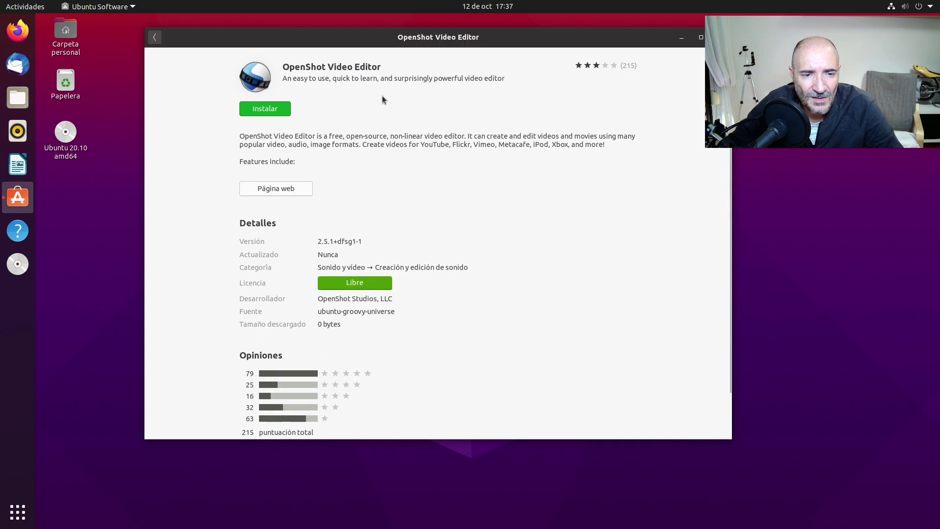
pyautogui.scroll(-3, 456, 259)
pyautogui.scroll(-5, 456, 259)
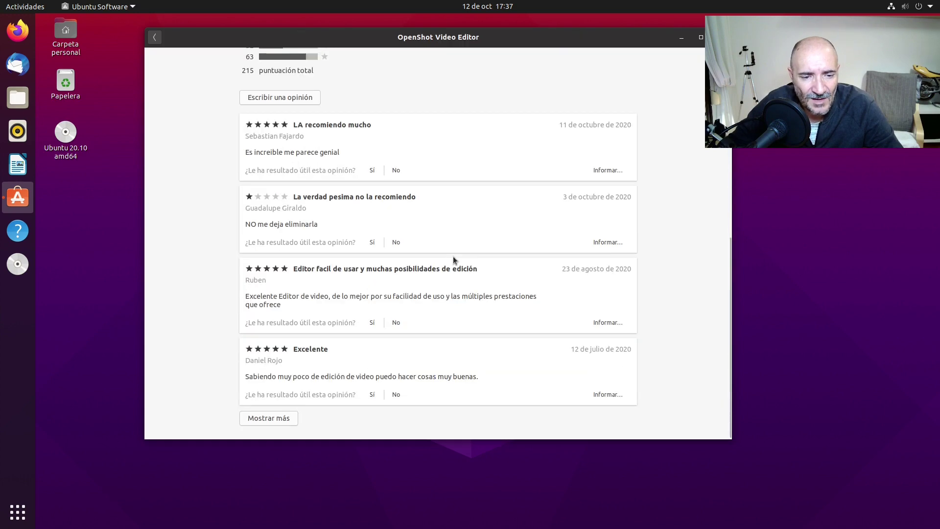
pyautogui.scroll(5, 452, 257)
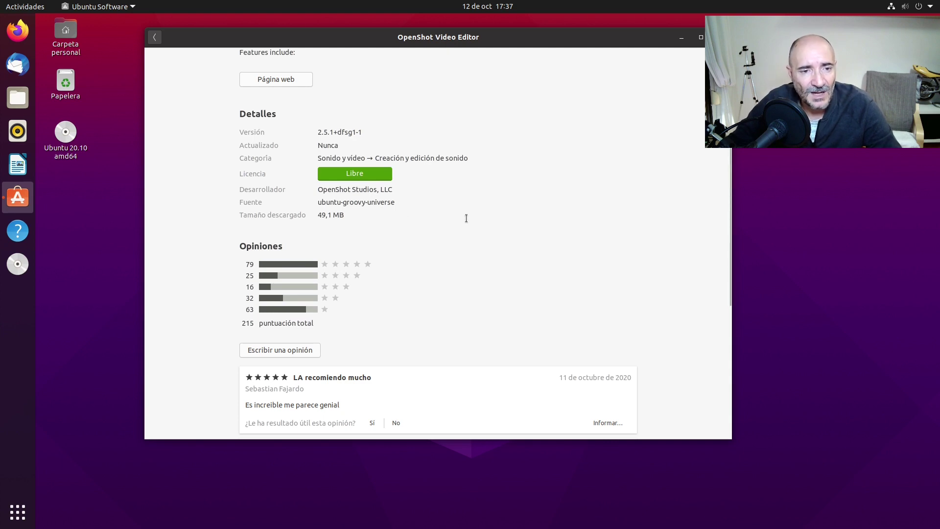
pyautogui.scroll(3, 466, 221)
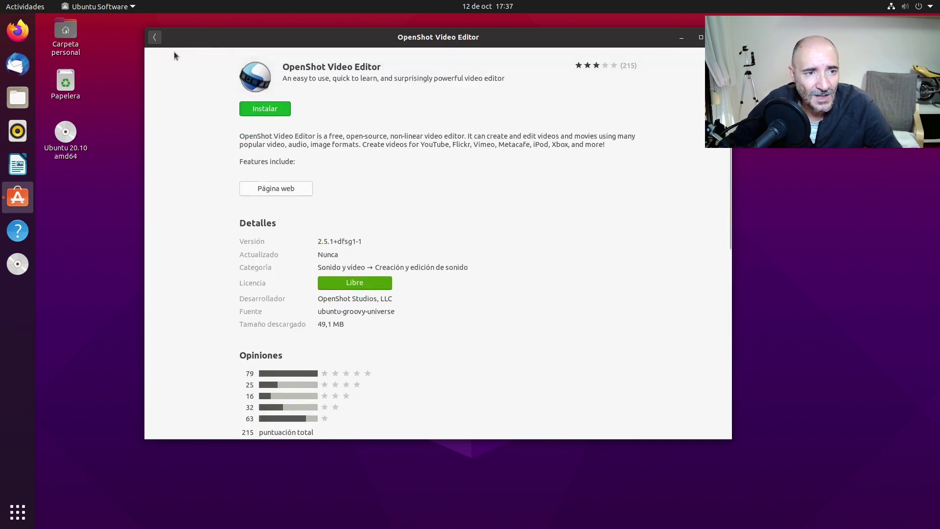
pyautogui.click(156, 37)
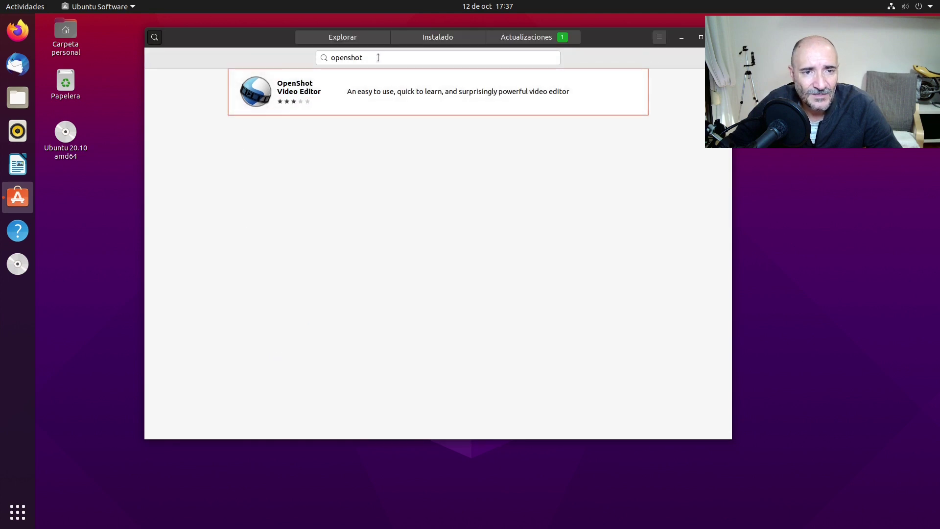
# Search for kdenlive and review the first Kdenlive entry's details page
pyautogui.write('kden')
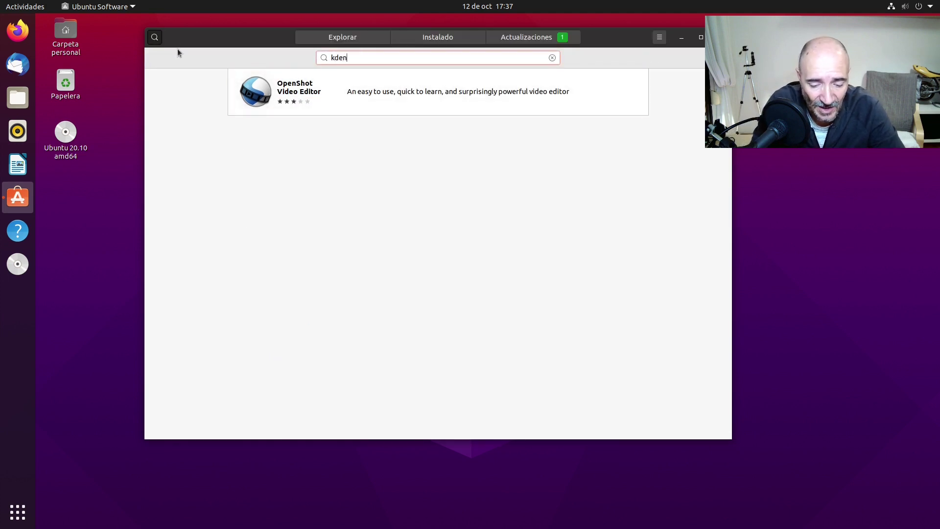
pyautogui.write('live')
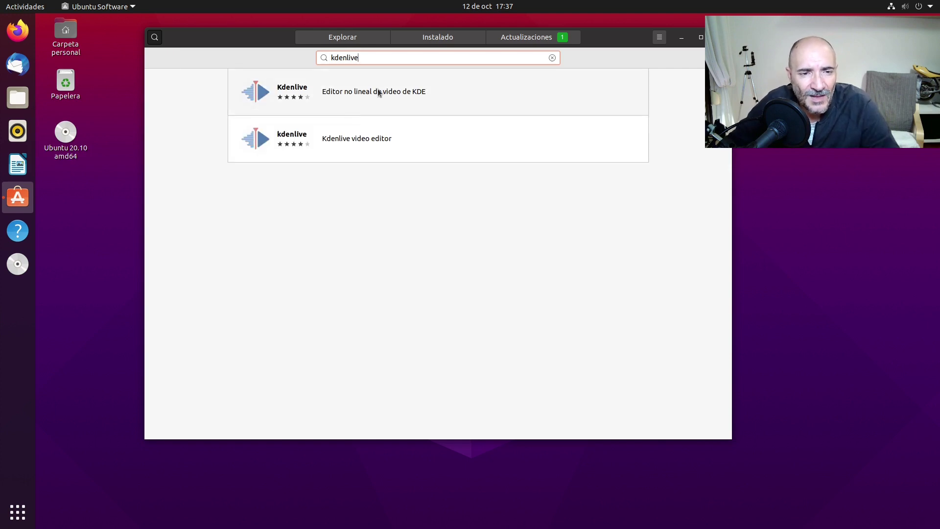
pyautogui.click(390, 111)
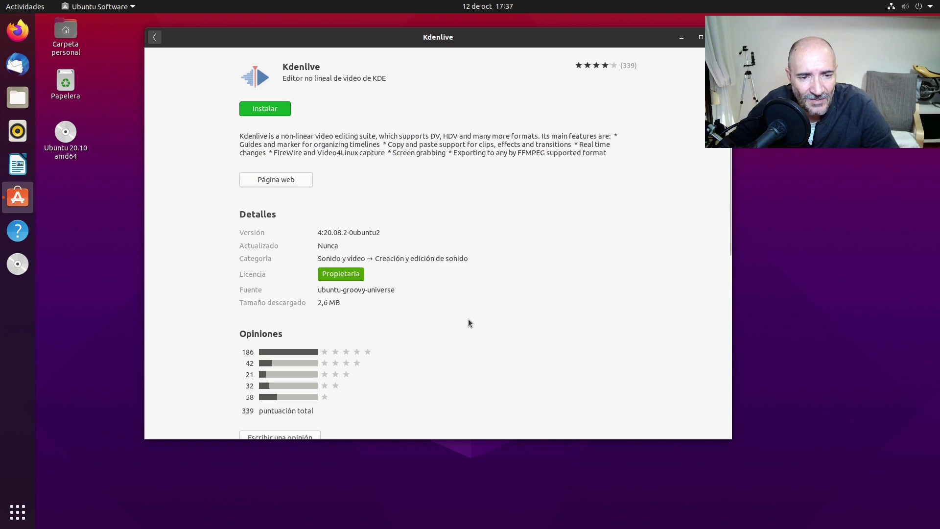
pyautogui.scroll(-5, 468, 319)
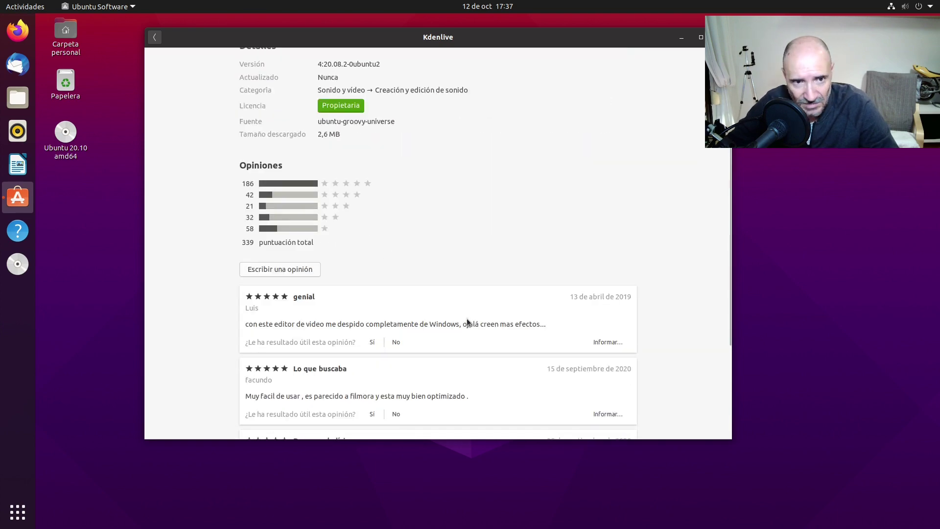
pyautogui.scroll(-5, 466, 318)
pyautogui.scroll(10, 466, 318)
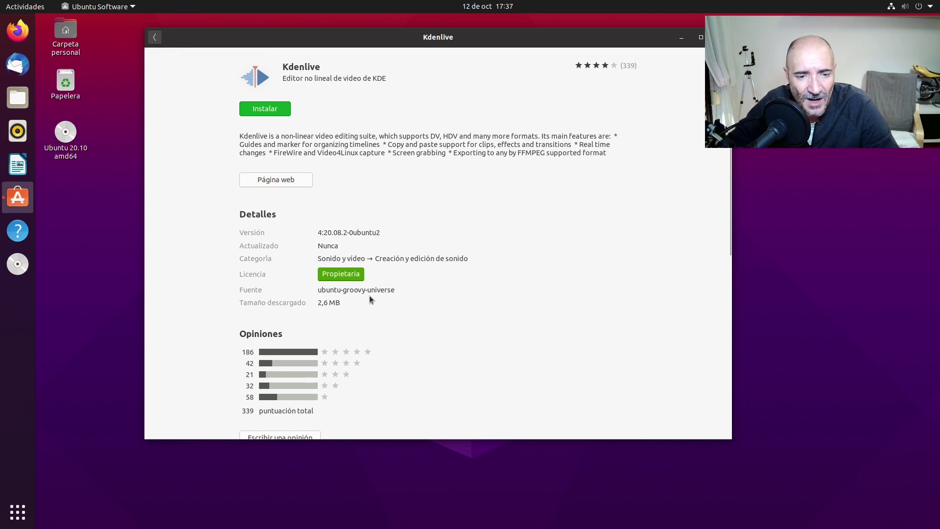
pyautogui.click(157, 38)
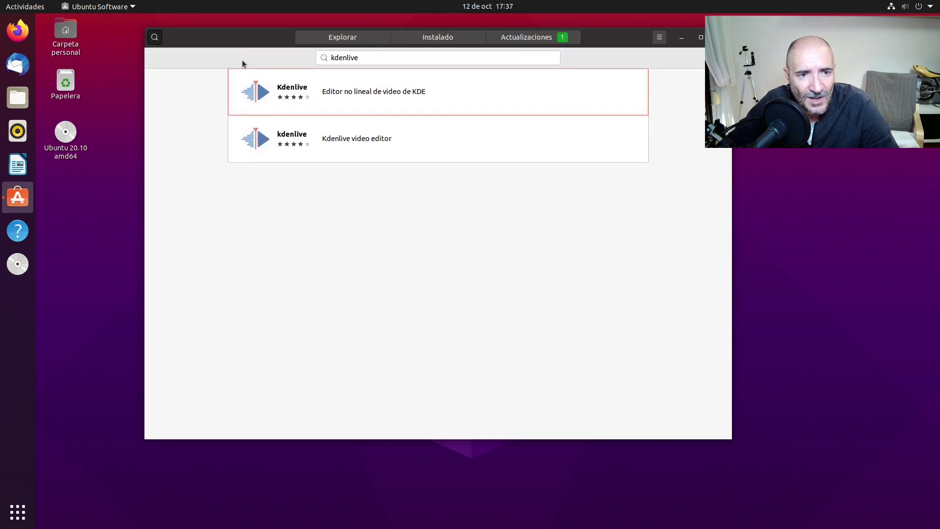
# Review the second kdenlive entry (version 20.04.0, 92,1 MB), then return to the results
pyautogui.click(347, 136)
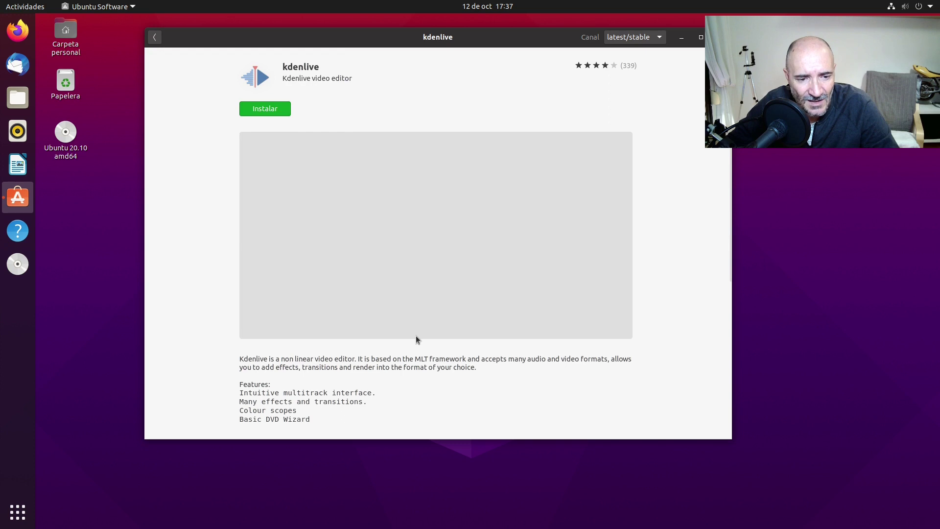
pyautogui.scroll(-5, 415, 335)
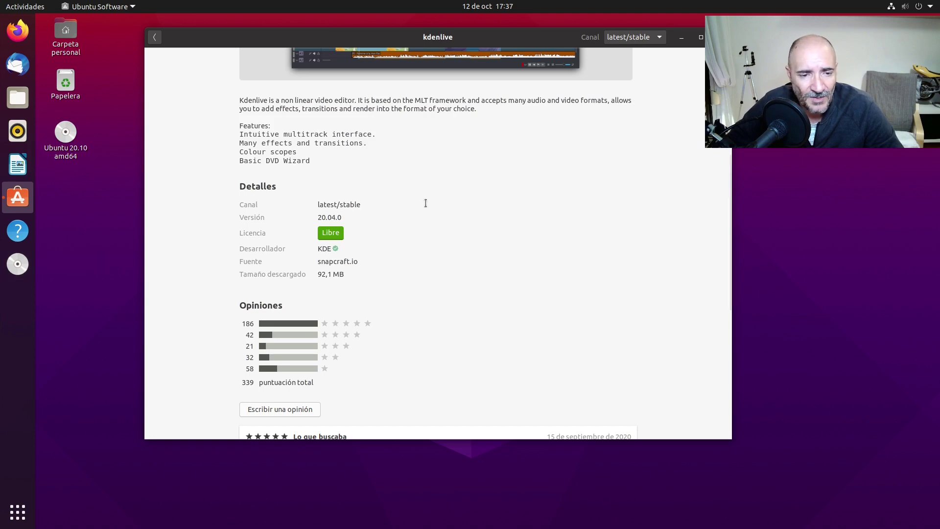
pyautogui.scroll(5, 512, 223)
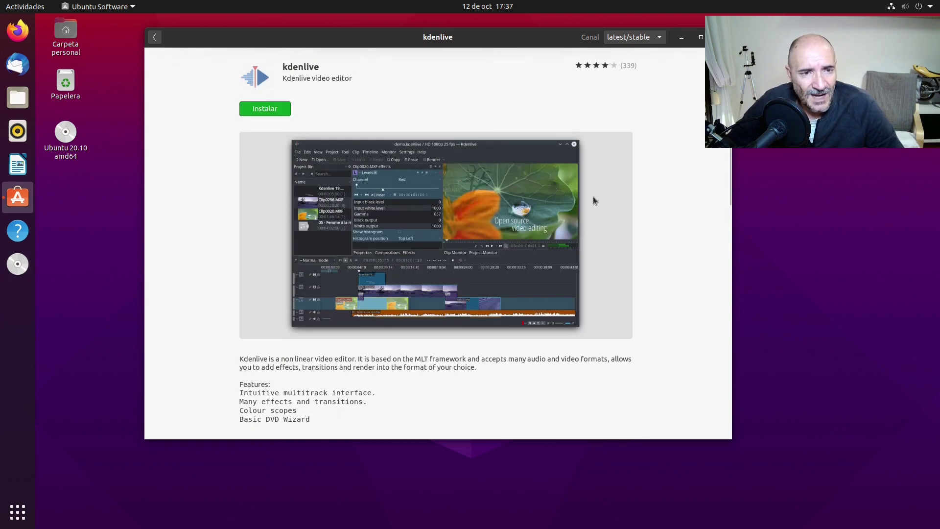
pyautogui.click(154, 37)
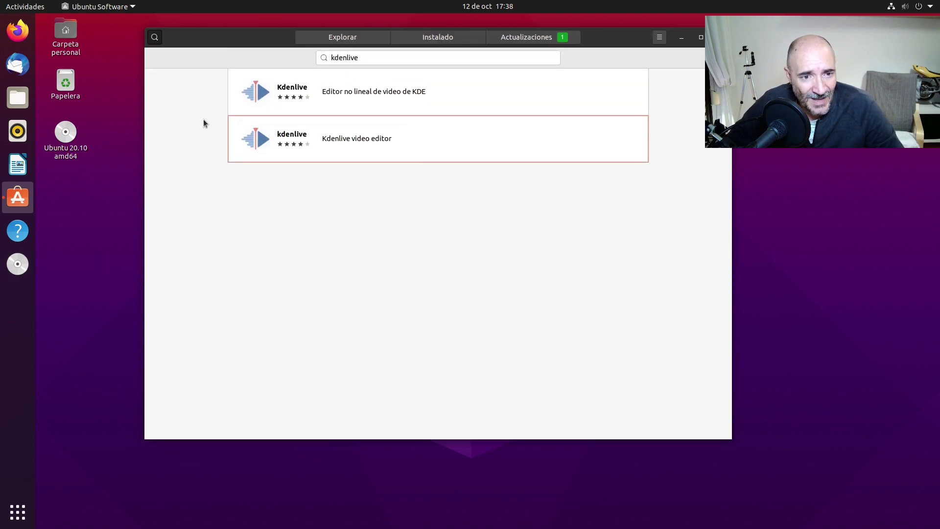
# Search for firefox and check the installed Navegador web Firefox details page
pyautogui.hotkey('ctrl', 'f')
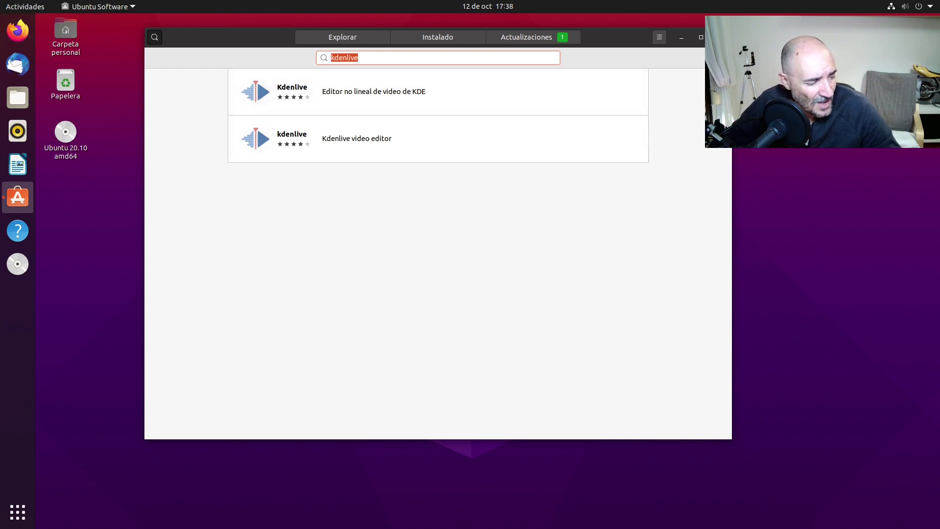
pyautogui.write('firef')
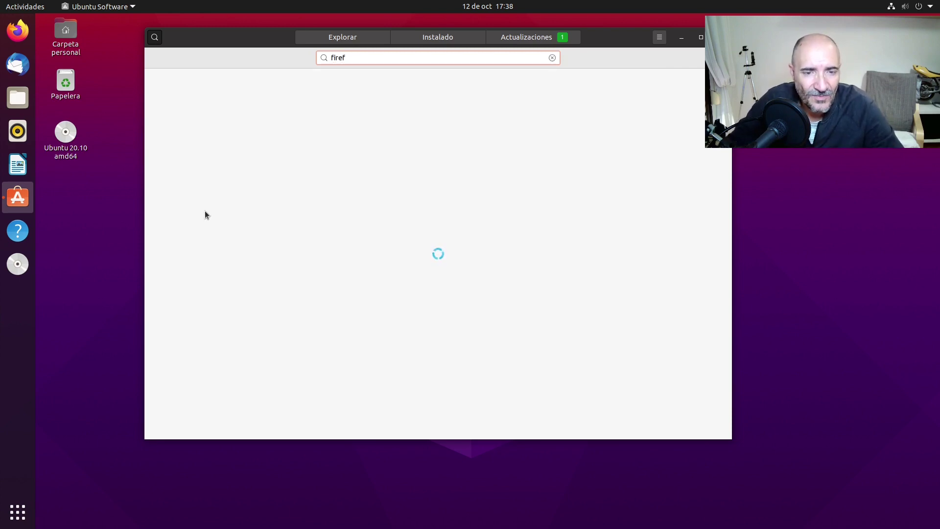
pyautogui.write('ox')
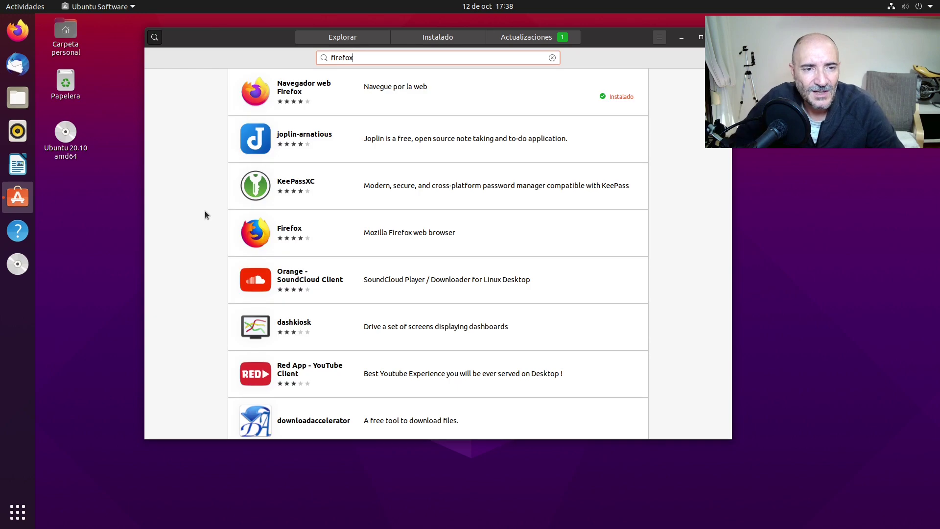
pyautogui.click(445, 92)
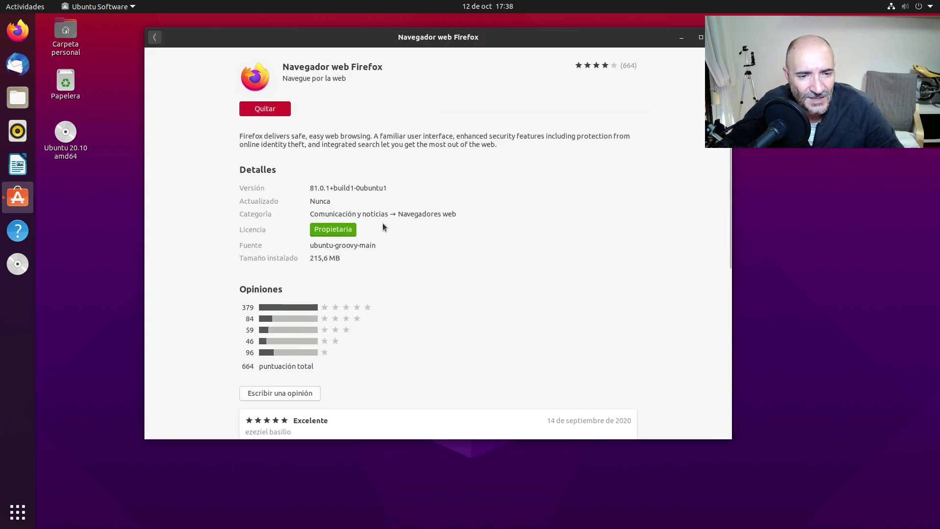
pyautogui.click(155, 37)
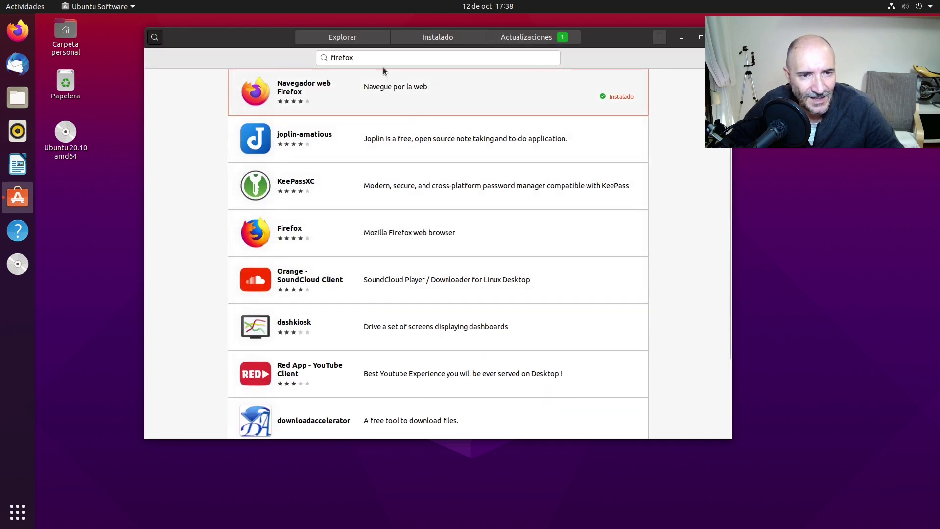
# Move the store window left and down and clear the search field
pyautogui.hotkey('ctrl', 'f')
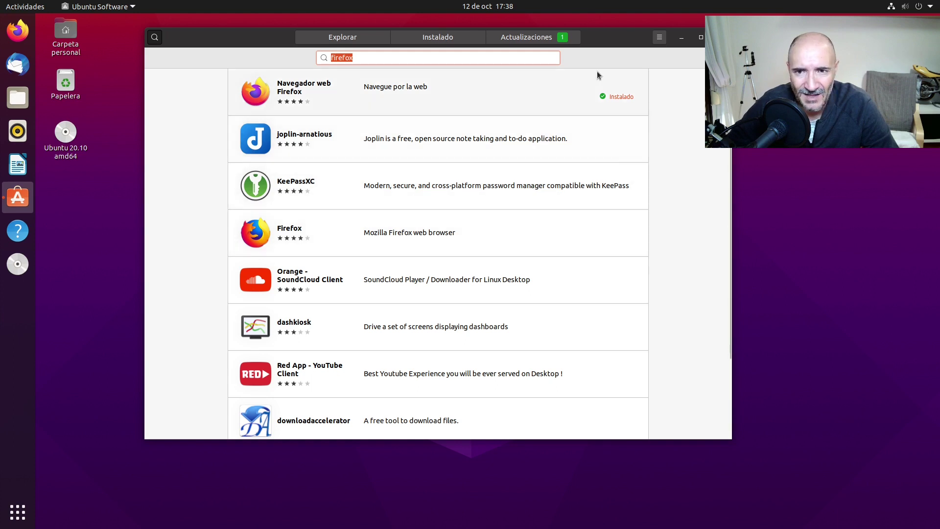
pyautogui.moveTo(610, 42); pyautogui.dragTo(544, 76)
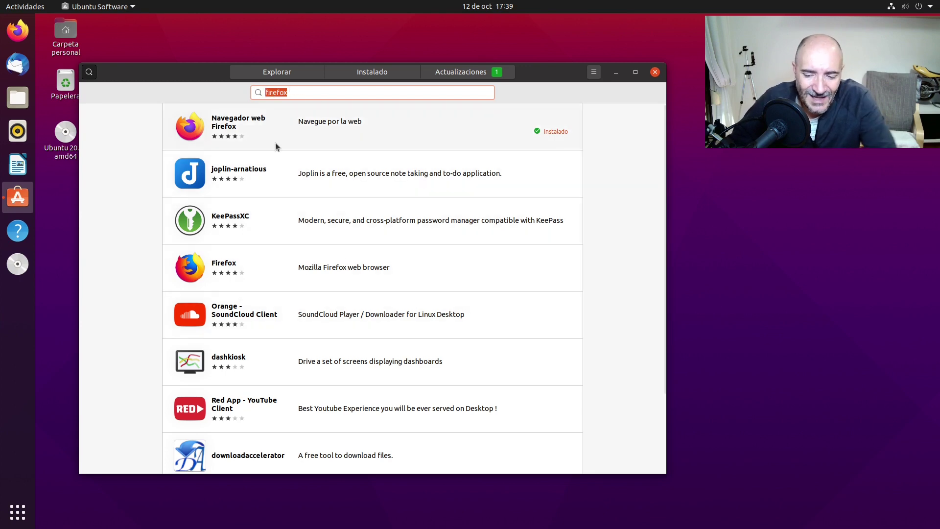
pyautogui.press('BackSpace')
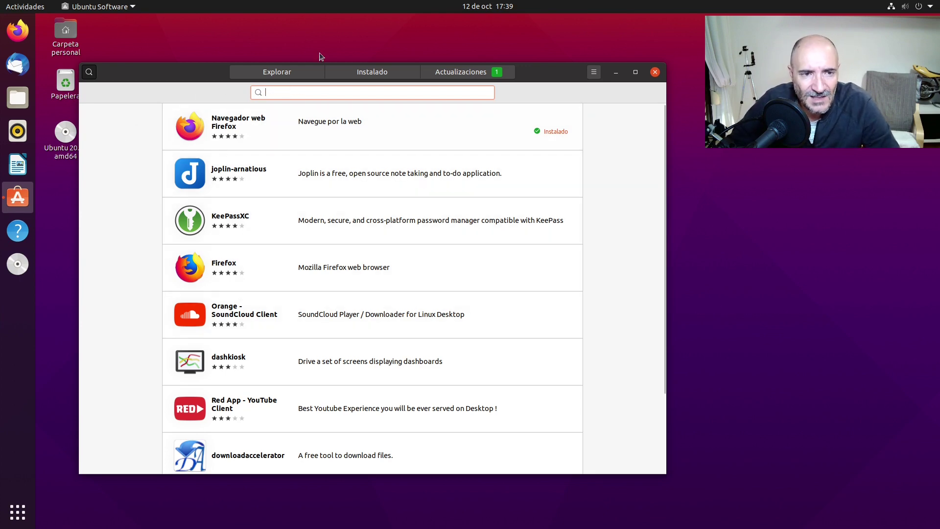
pyautogui.click(280, 75)
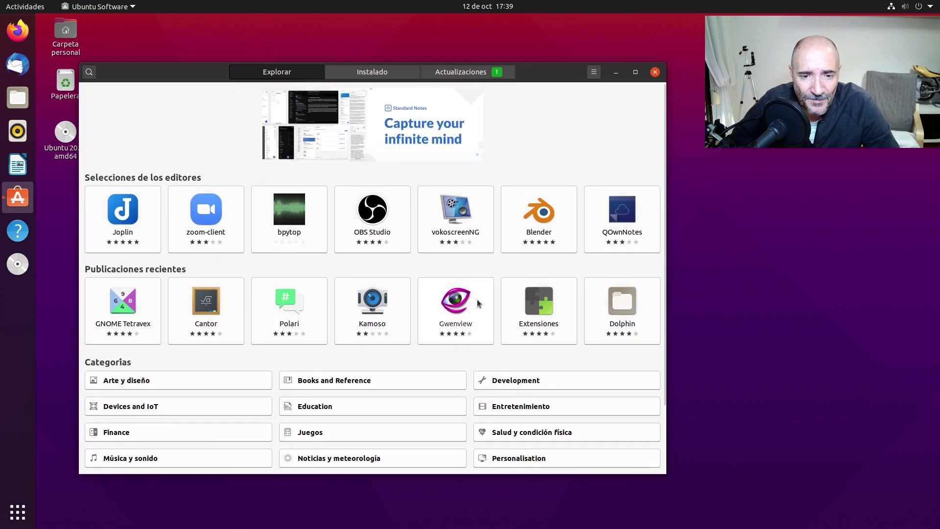
pyautogui.scroll(-3, 477, 299)
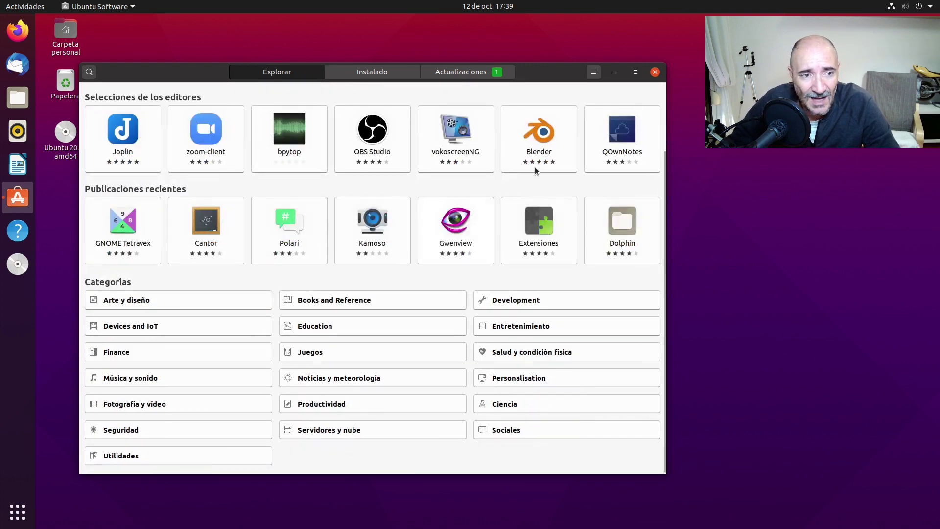
pyautogui.click(533, 141)
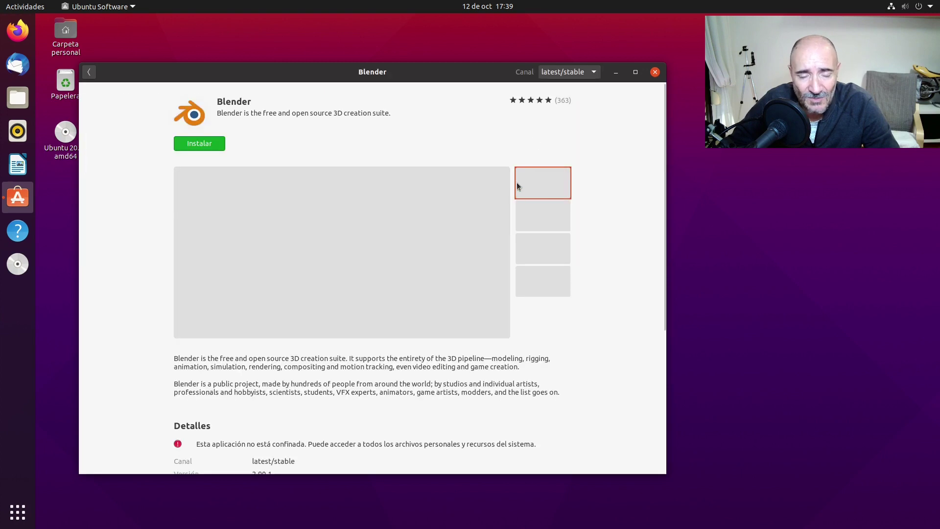
pyautogui.scroll(-6, 519, 243)
pyautogui.scroll(5, 532, 244)
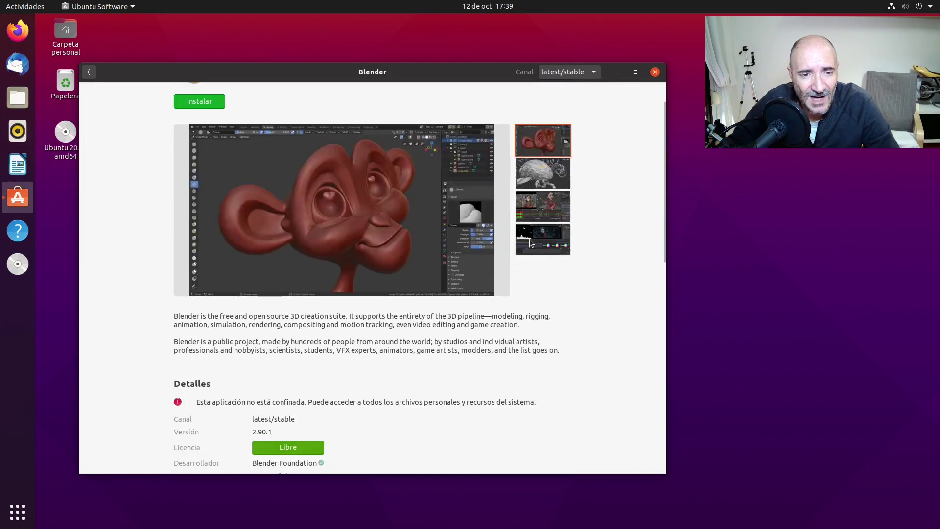
pyautogui.scroll(-5, 529, 240)
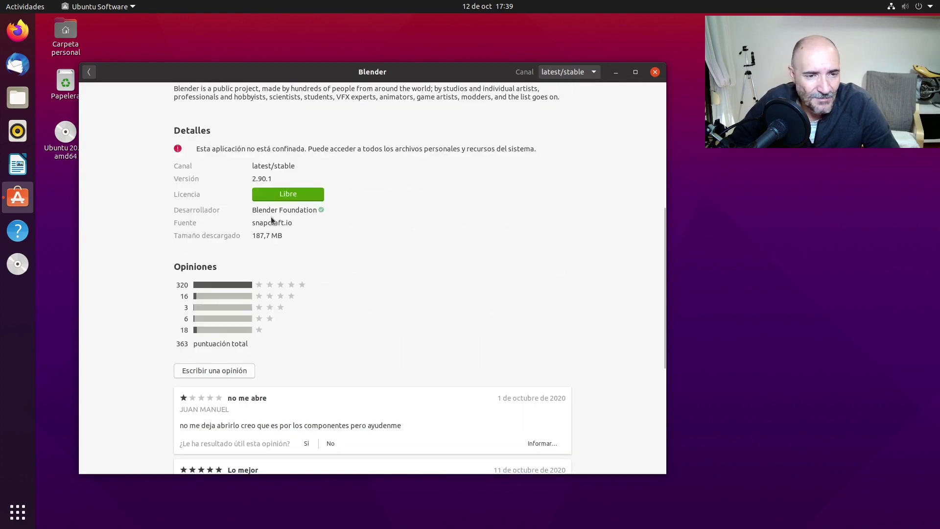
pyautogui.click(89, 72)
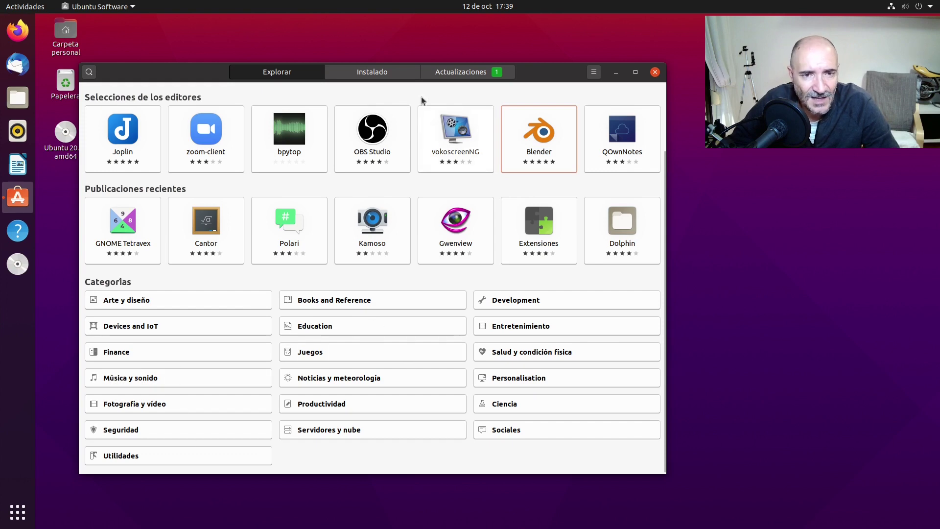
pyautogui.write('blender')
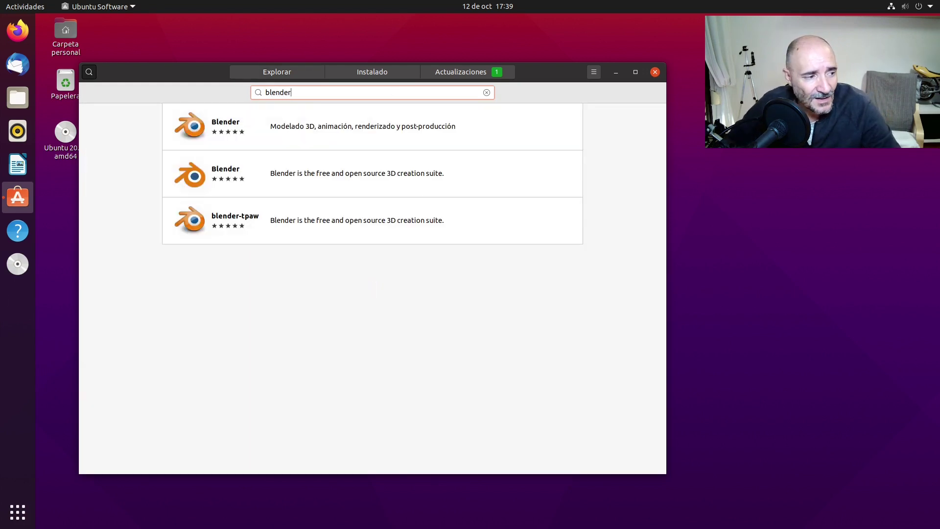
pyautogui.click(324, 132)
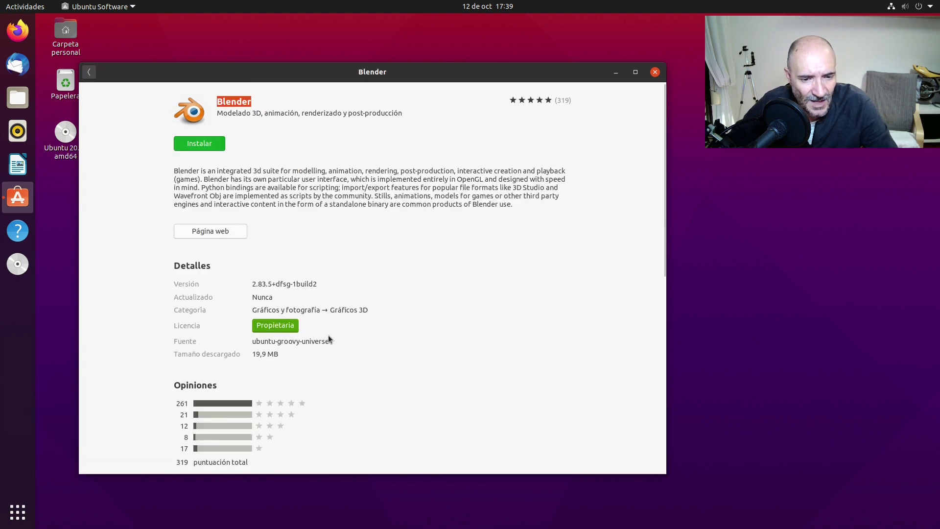
pyautogui.click(89, 72)
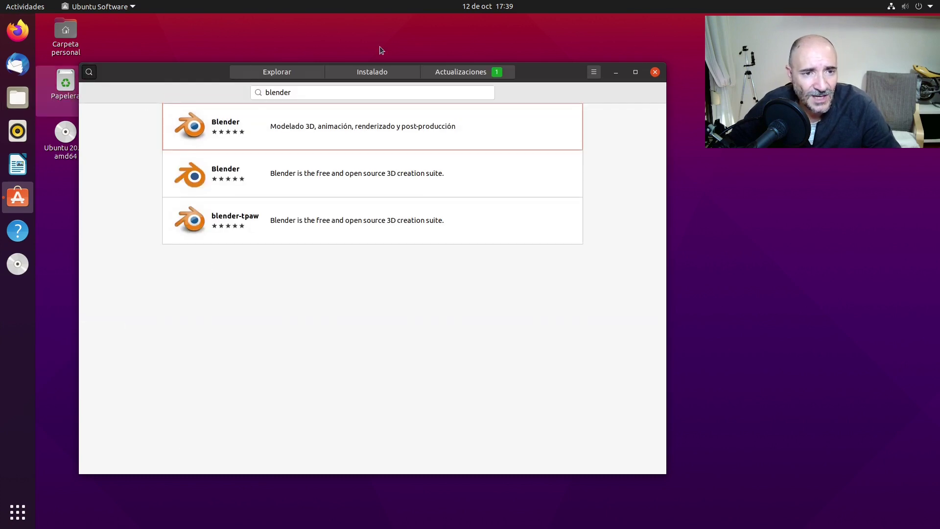
pyautogui.click(299, 72)
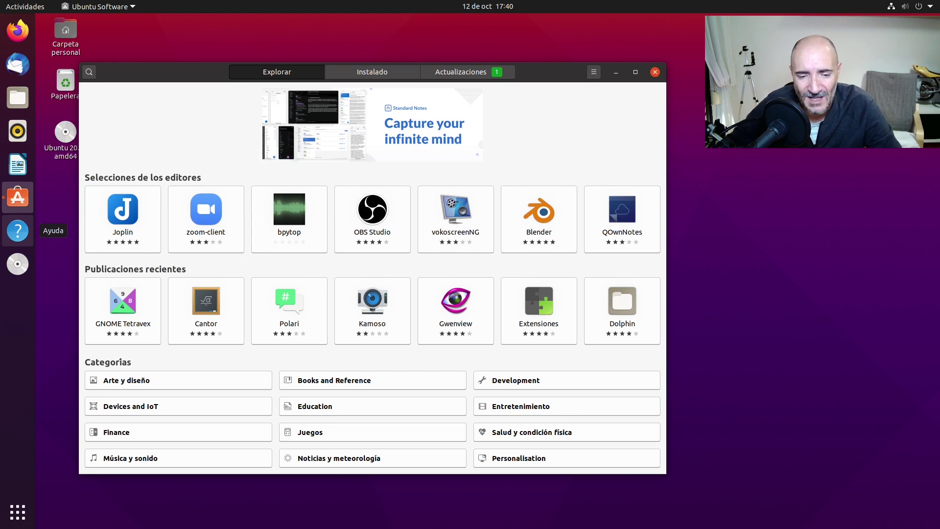
# Check the single gnome-3-34-1804 update under Actualizaciones, then close Ubuntu Software
pyautogui.click(448, 72)
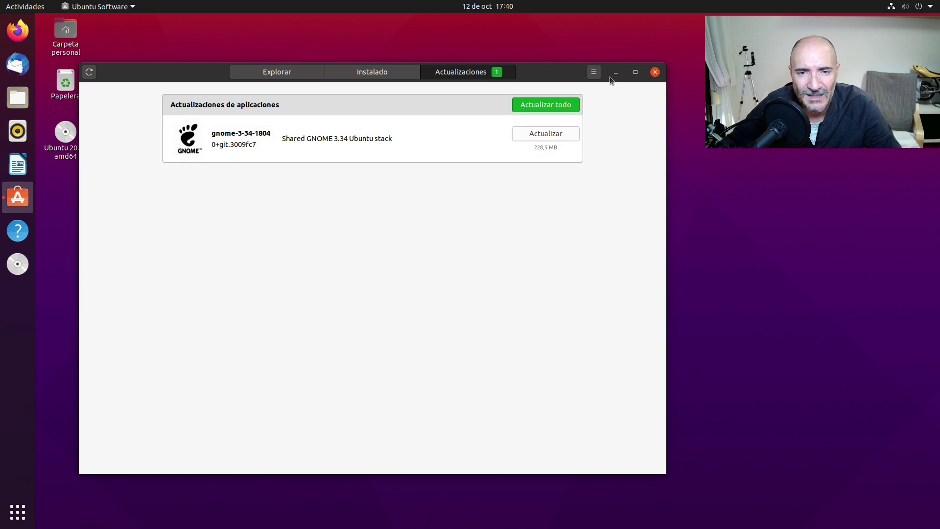
pyautogui.click(265, 78)
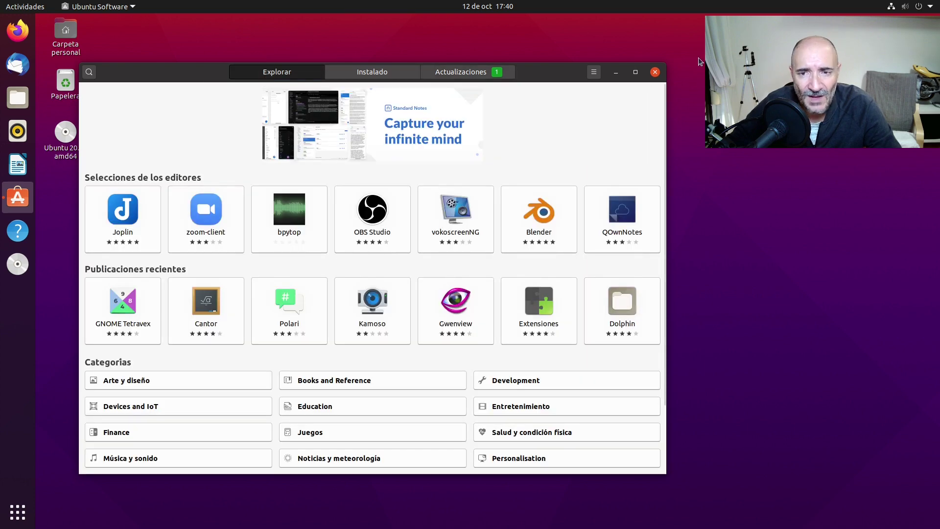
pyautogui.click(655, 72)
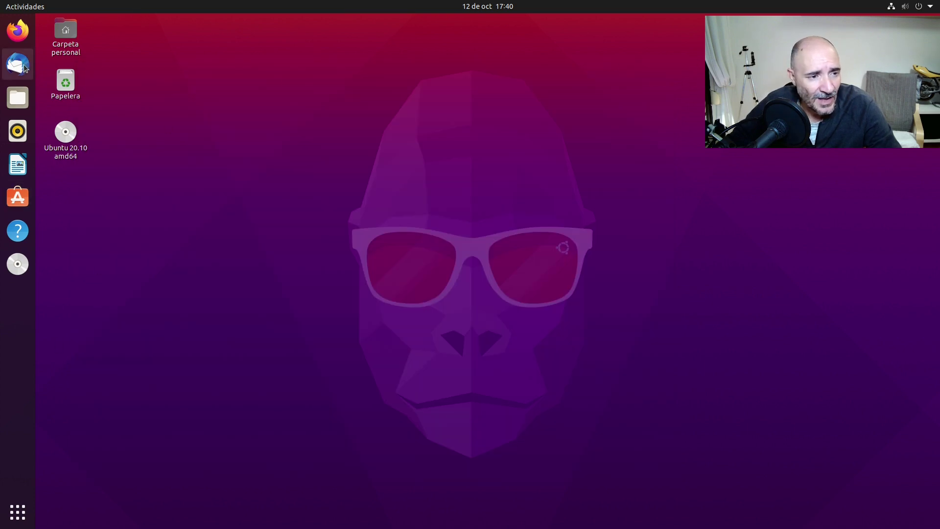
# Launch Writer on a blank Sin título 1 document, dismiss the tip, then minimise it
pyautogui.click(18, 164)
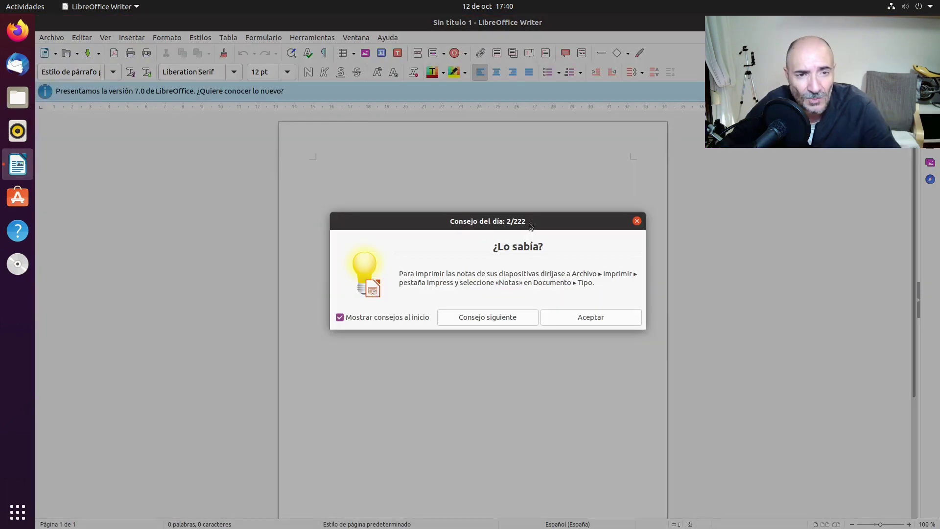
pyautogui.click(605, 317)
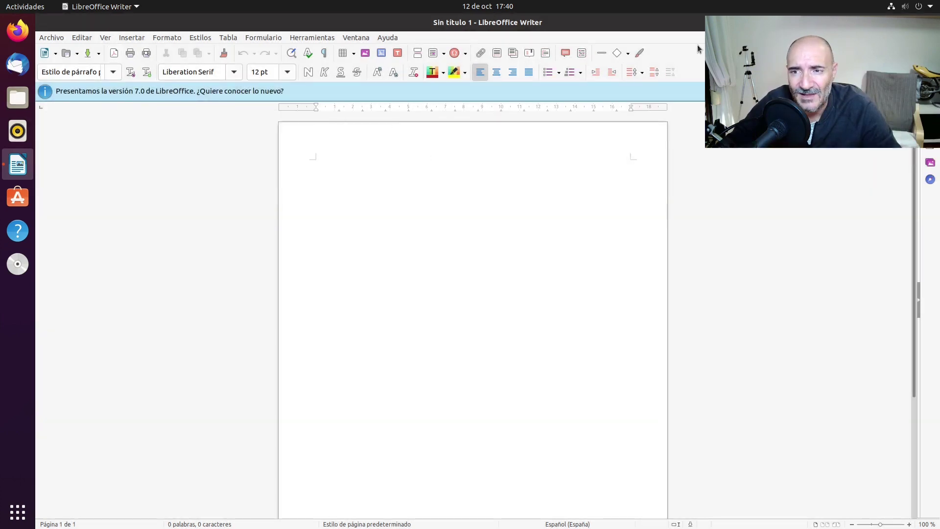
pyautogui.press('super+Down')
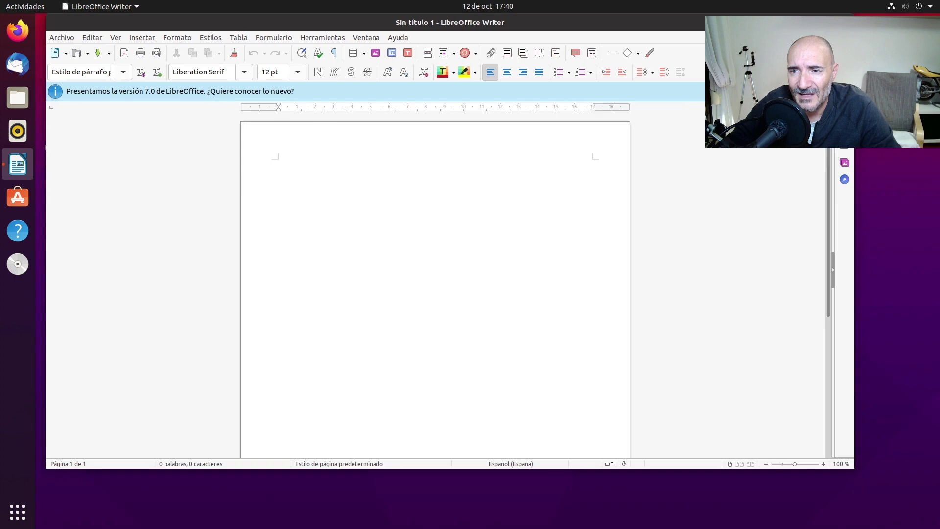
pyautogui.press('super+Up')
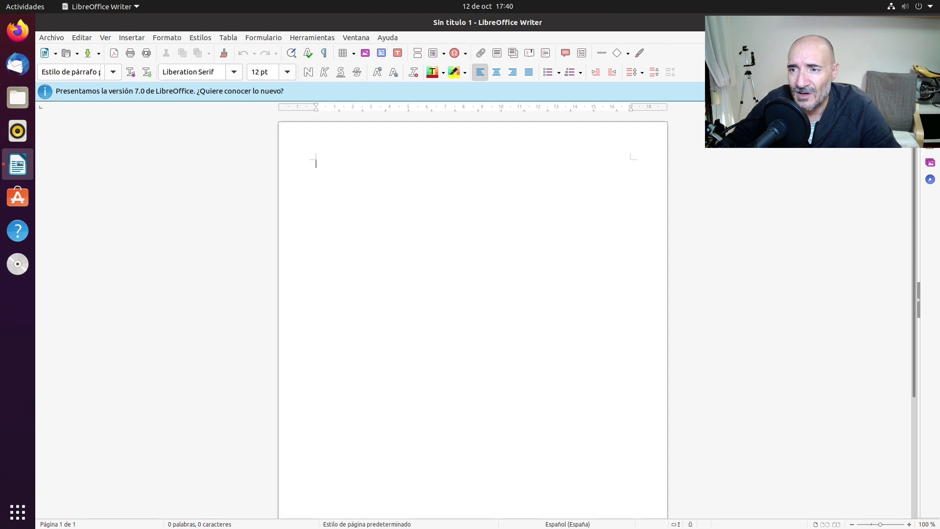
pyautogui.press('super+Down')
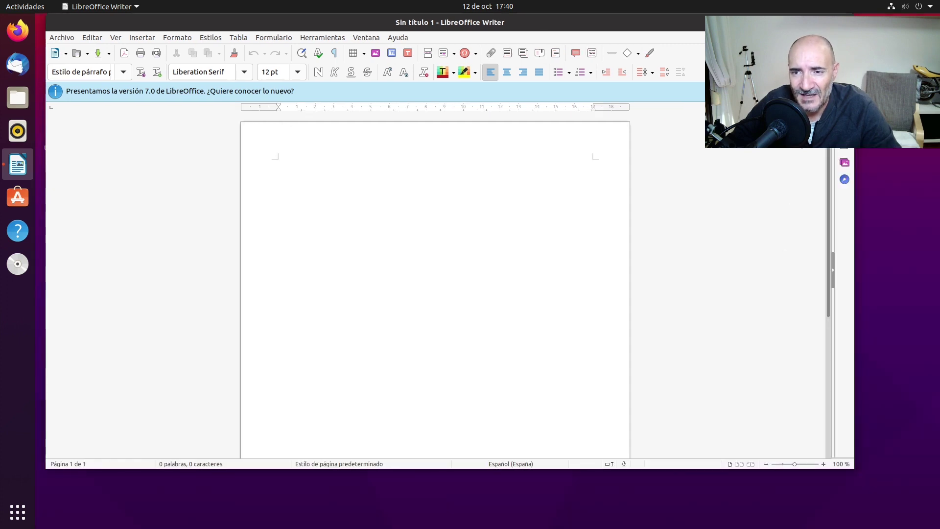
pyautogui.press('super+h')
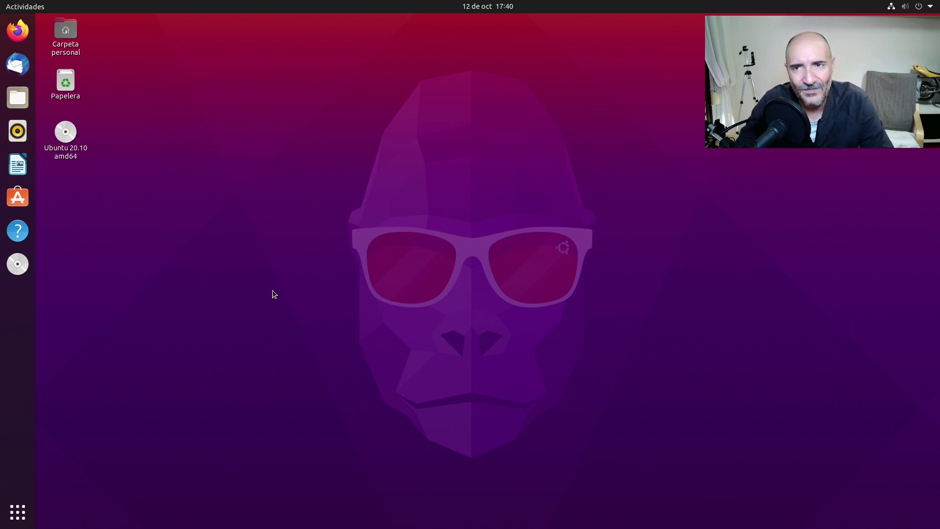
# Open the Fondo de escritorio settings via 'Cambiar el fondo…' in the desktop menu
pyautogui.rightClick(483, 192)
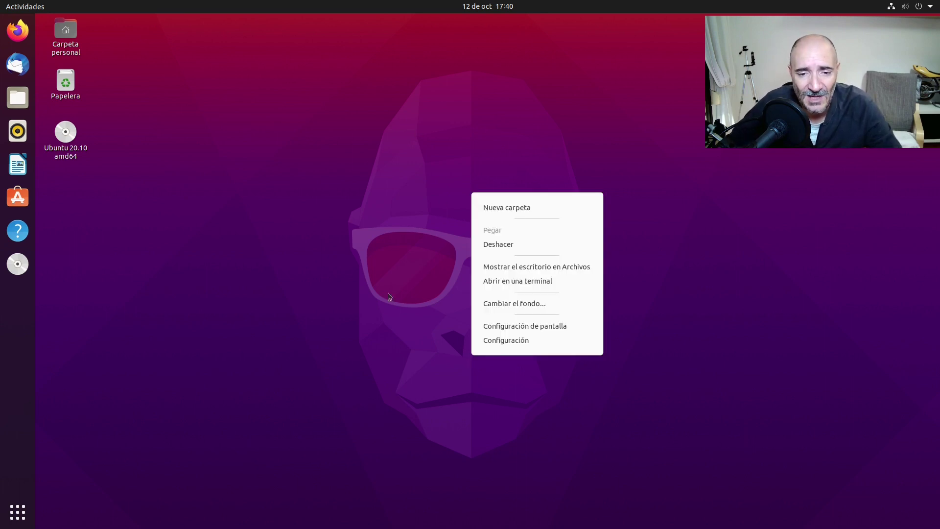
pyautogui.click(541, 302)
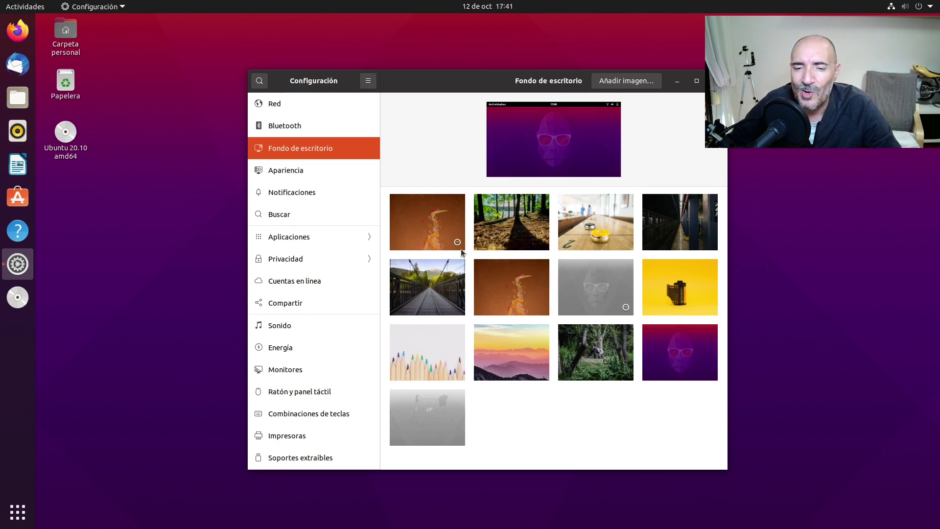
# Try the grey gorilla, mountain sunset and shuffleboard wallpapers, shifting the window to preview each
pyautogui.click(606, 282)
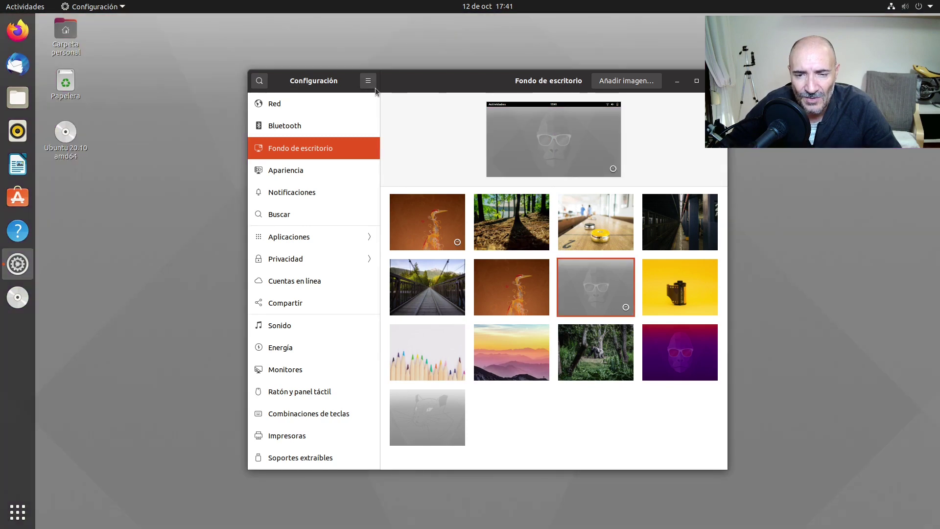
pyautogui.moveTo(375, 87); pyautogui.dragTo(261, 64)
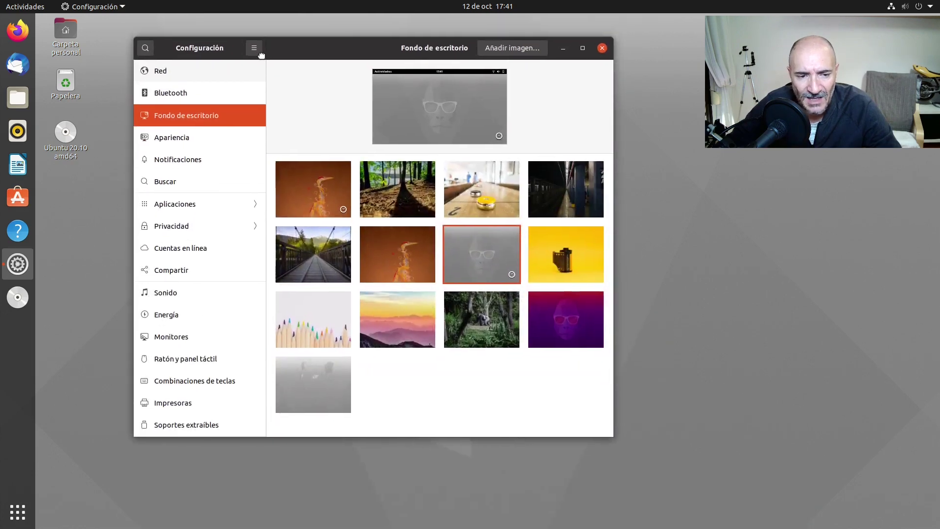
pyautogui.click(409, 325)
pyautogui.moveTo(310, 52)
pyautogui.mouseDown()
pyautogui.moveTo(656, 526)
pyautogui.moveTo(716, 522)
pyautogui.moveTo(490, 135)
pyautogui.moveTo(375, 49)
pyautogui.moveTo(315, 71)
pyautogui.moveTo(674, 506)
pyautogui.moveTo(413, 105)
pyautogui.moveTo(303, 62)
pyautogui.mouseUp()
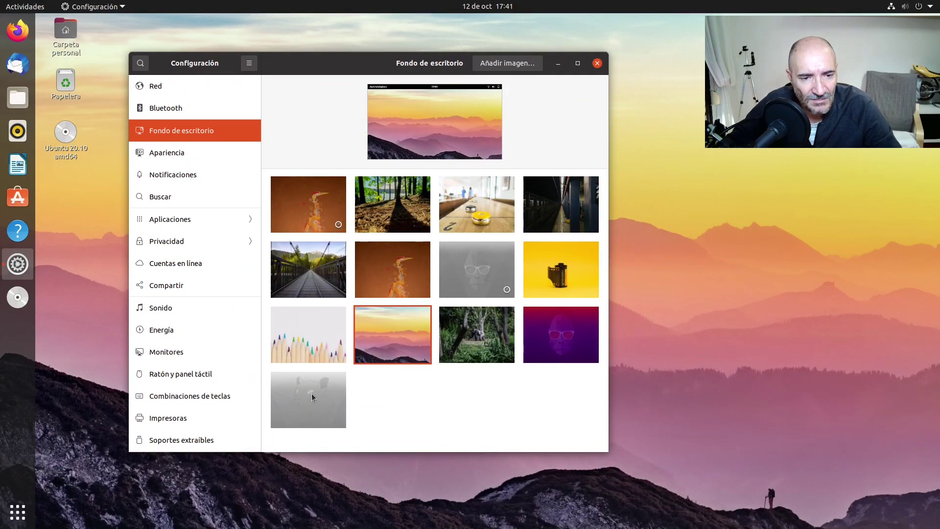
pyautogui.click(464, 207)
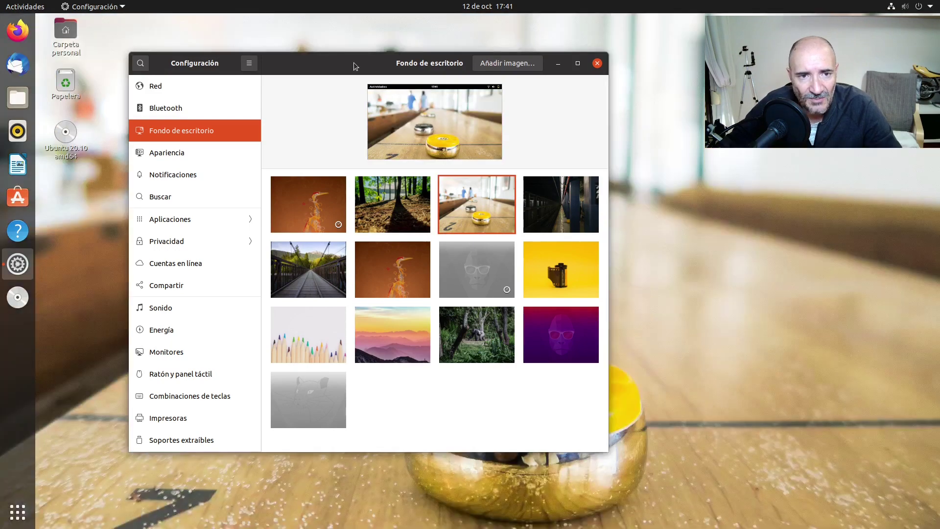
pyautogui.moveTo(354, 63); pyautogui.dragTo(365, 45)
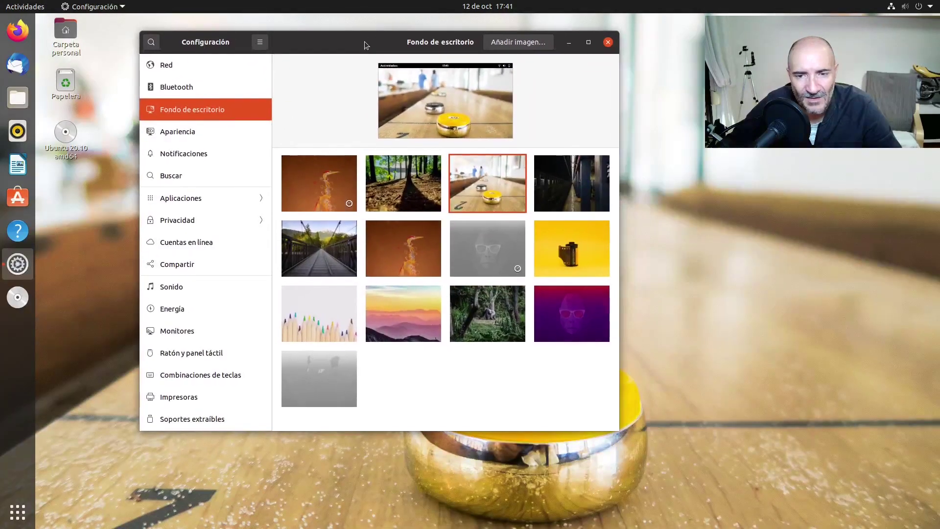
# Try the subway wallpaper, then restore the purple gorilla default and close Settings
pyautogui.click(573, 162)
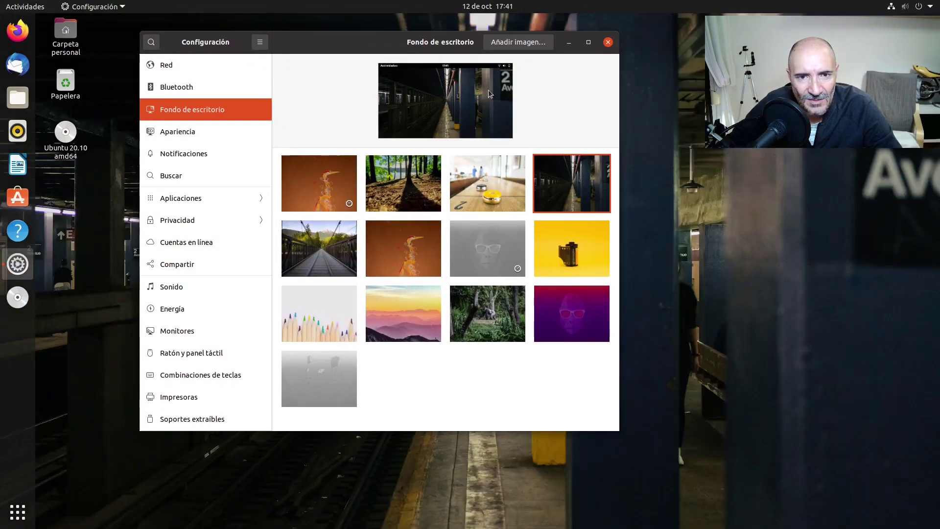
pyautogui.moveTo(338, 41)
pyautogui.mouseDown()
pyautogui.moveTo(532, 526)
pyautogui.moveTo(323, 46)
pyautogui.moveTo(336, 50)
pyautogui.mouseUp()
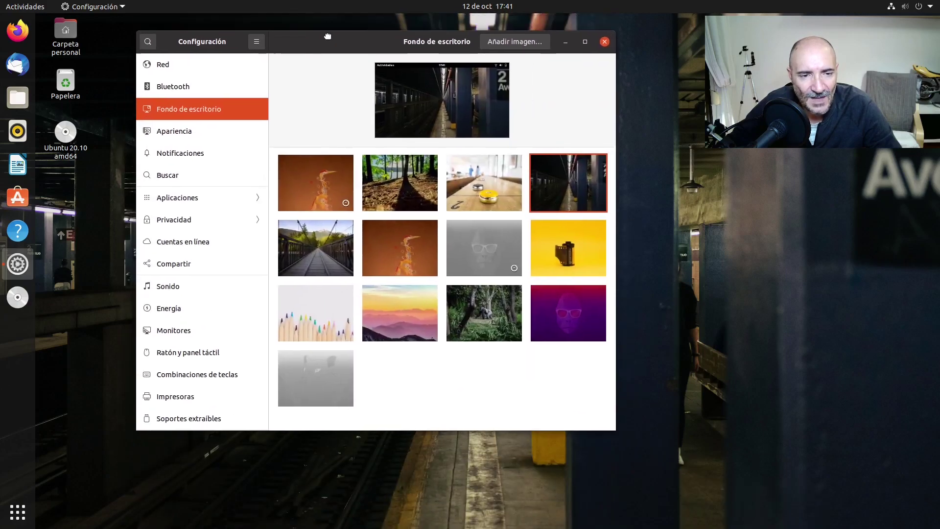
pyautogui.click(569, 305)
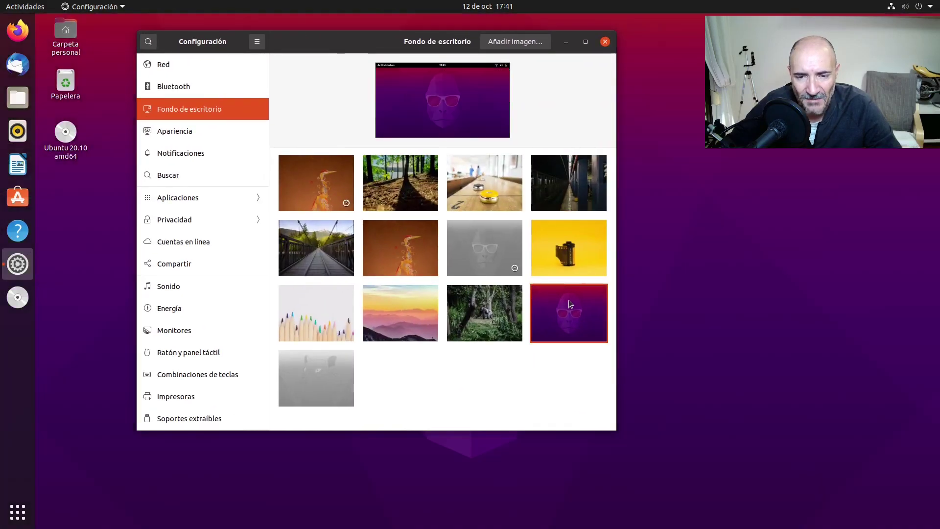
pyautogui.click(606, 43)
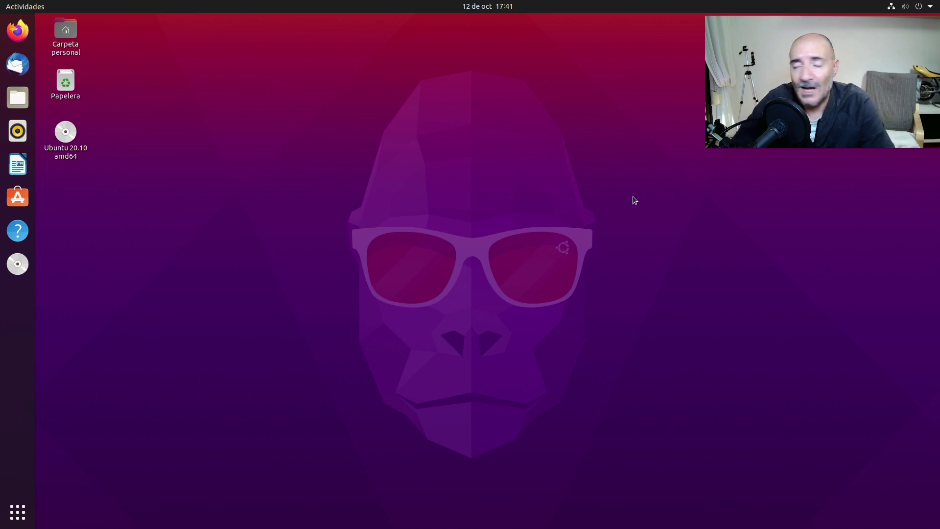